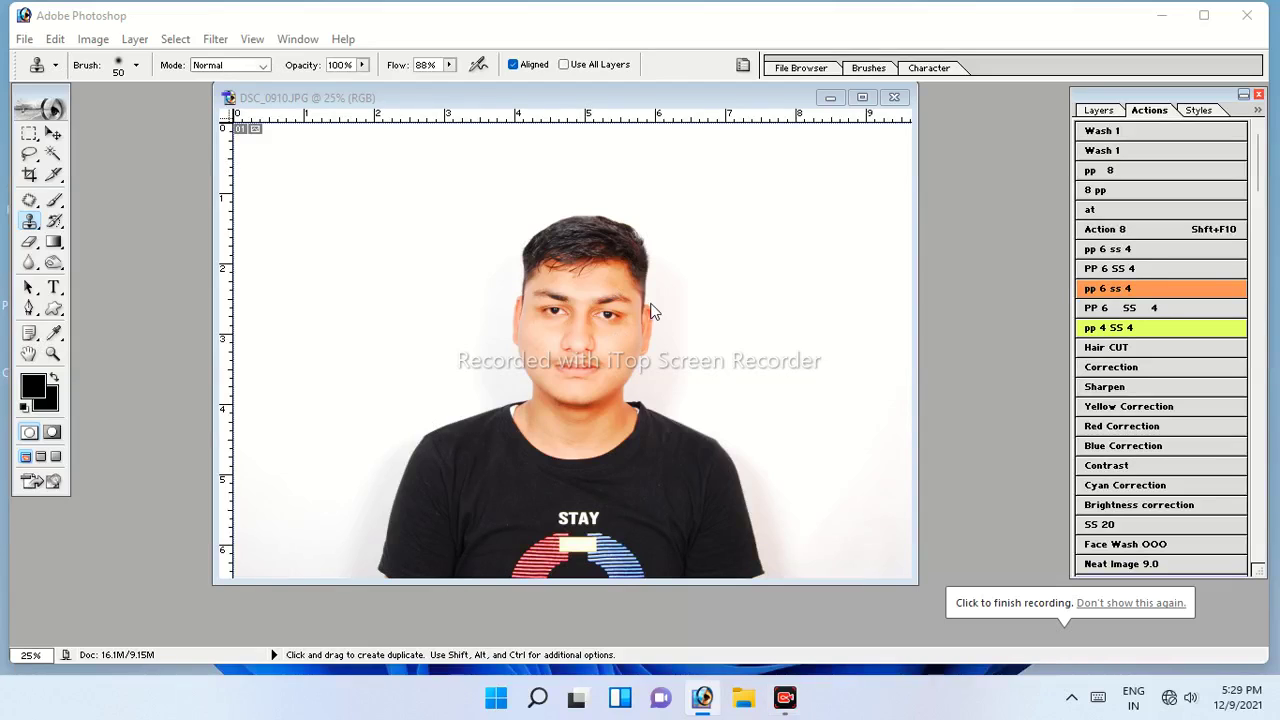
# Zoom to 100% on the face and run the Wash 1 action for a masked smoothing layer.
pyautogui.click(656, 341)
pyautogui.press('z')
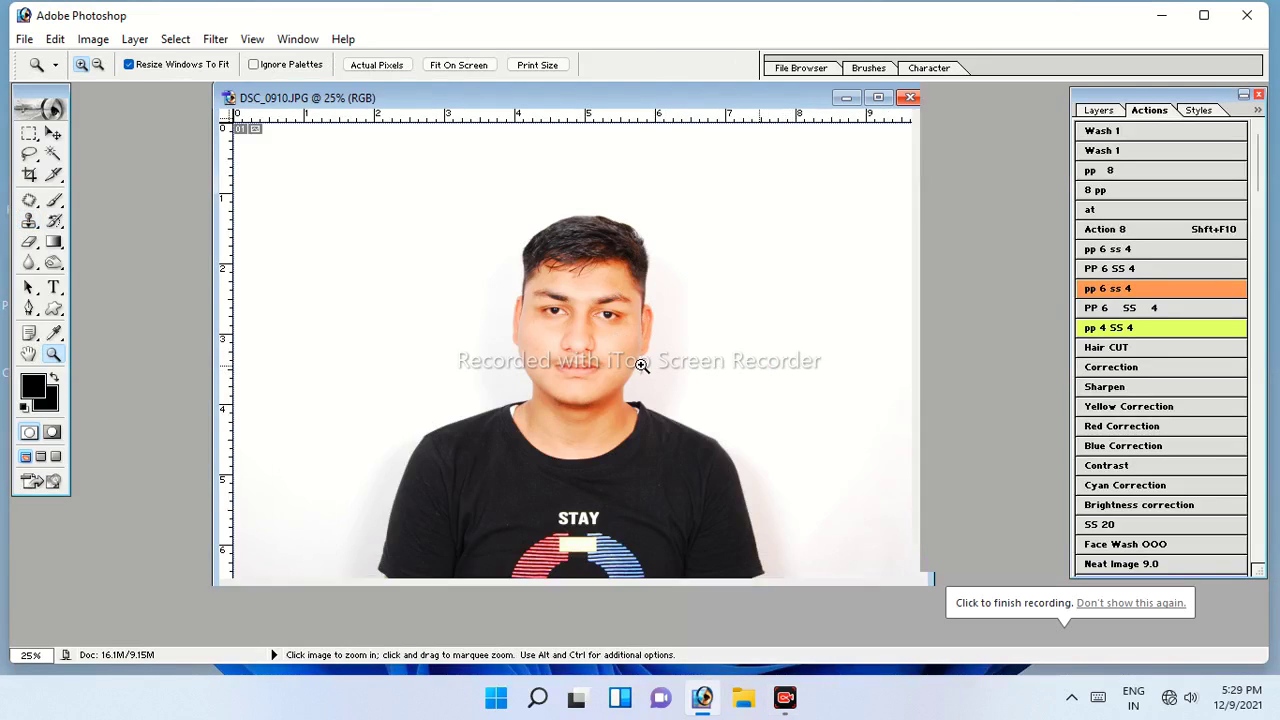
pyautogui.click(600, 338)
pyautogui.click(451, 389)
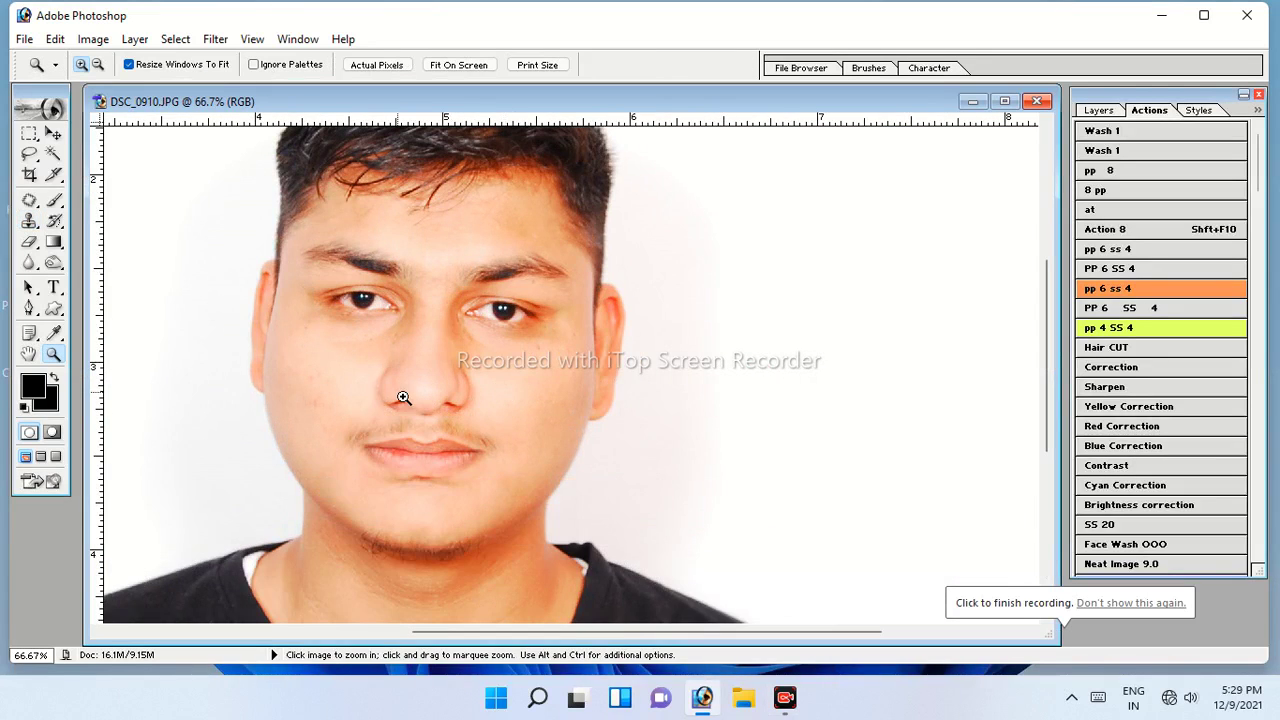
pyautogui.click(491, 337)
pyautogui.scroll(-2, 662, 398)
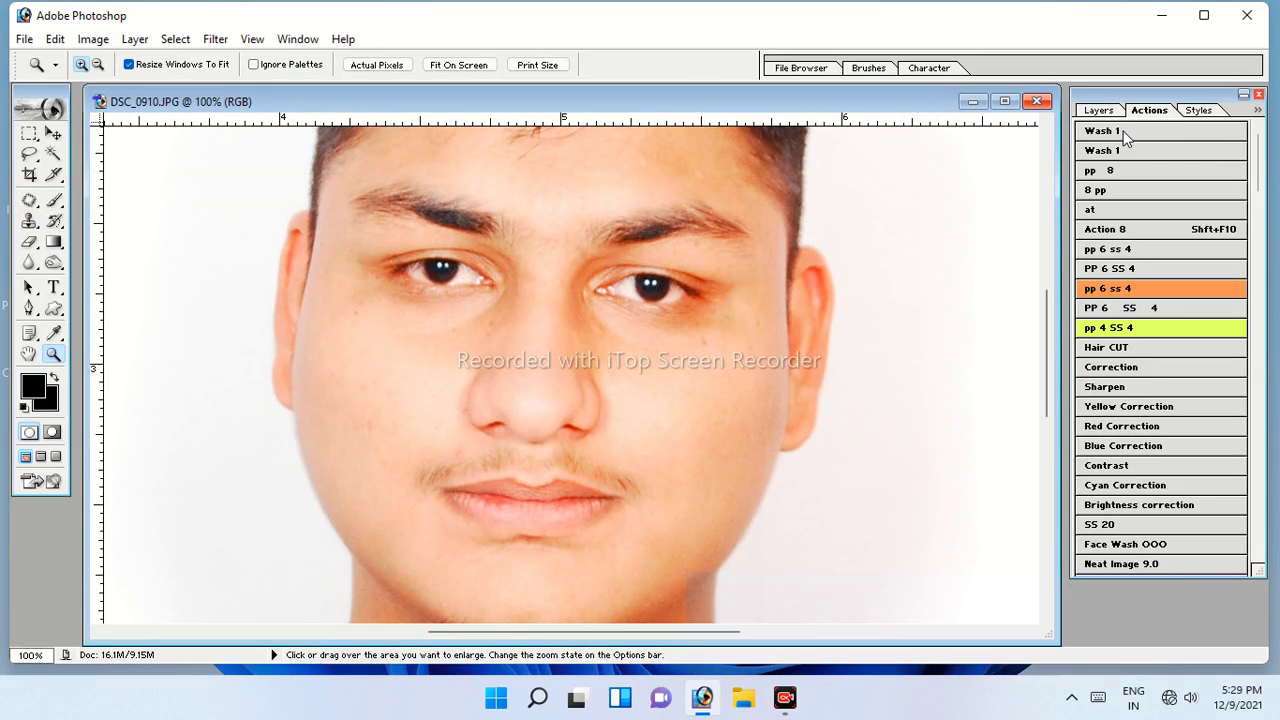
pyautogui.hotkey('shift', 'F10')
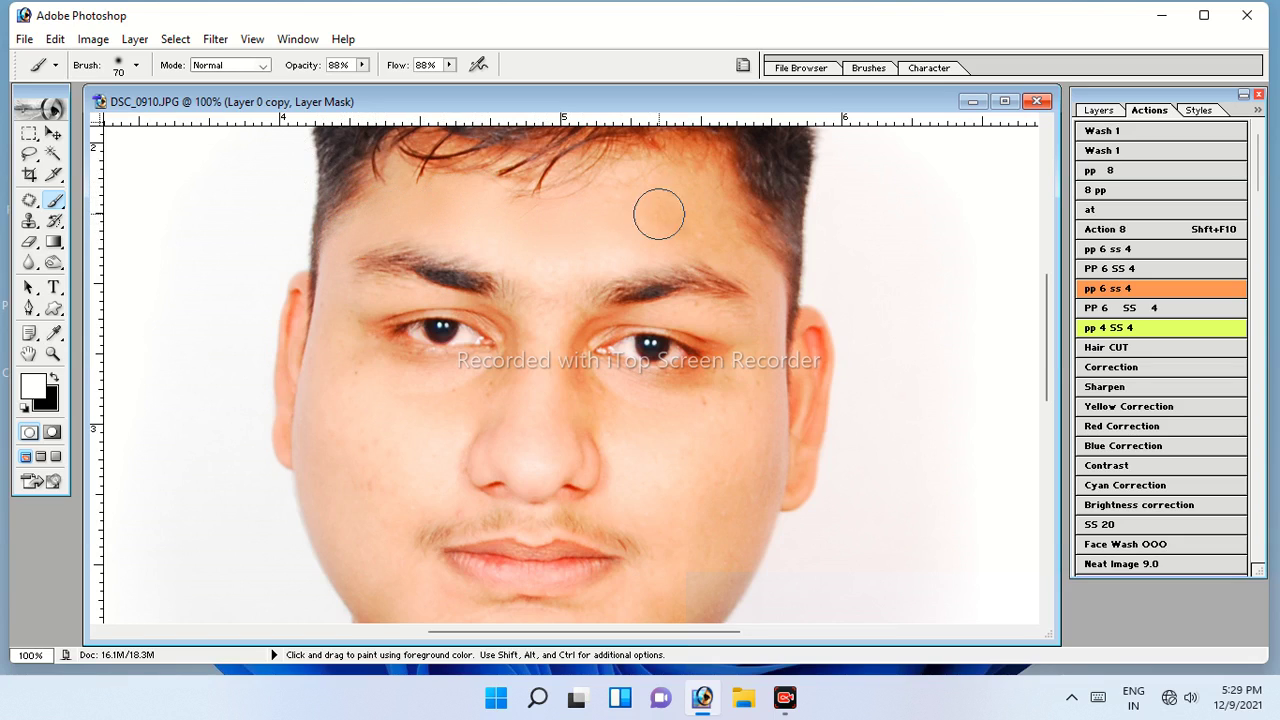
# Paint the smoothing through the mask over the cheeks, chin and neck, then leave the mask.
pyautogui.moveTo(582, 290); pyautogui.dragTo(603, 174)
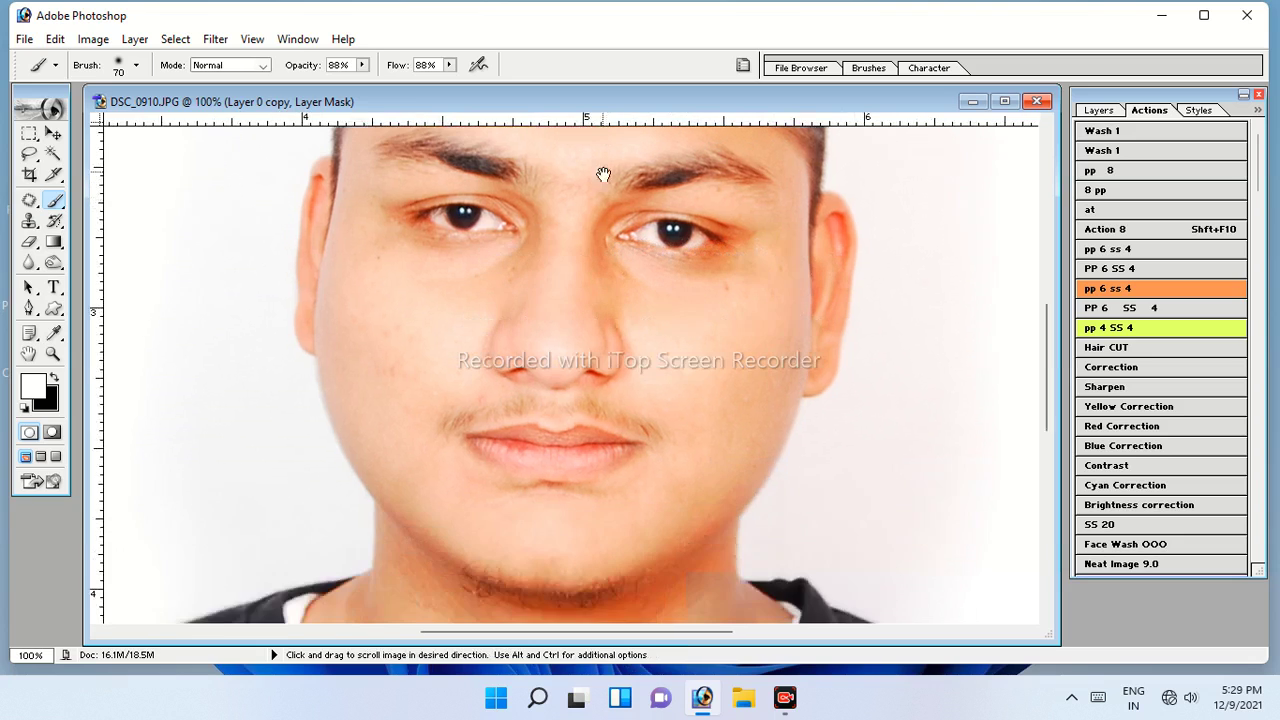
pyautogui.moveTo(406, 257); pyautogui.dragTo(414, 382)
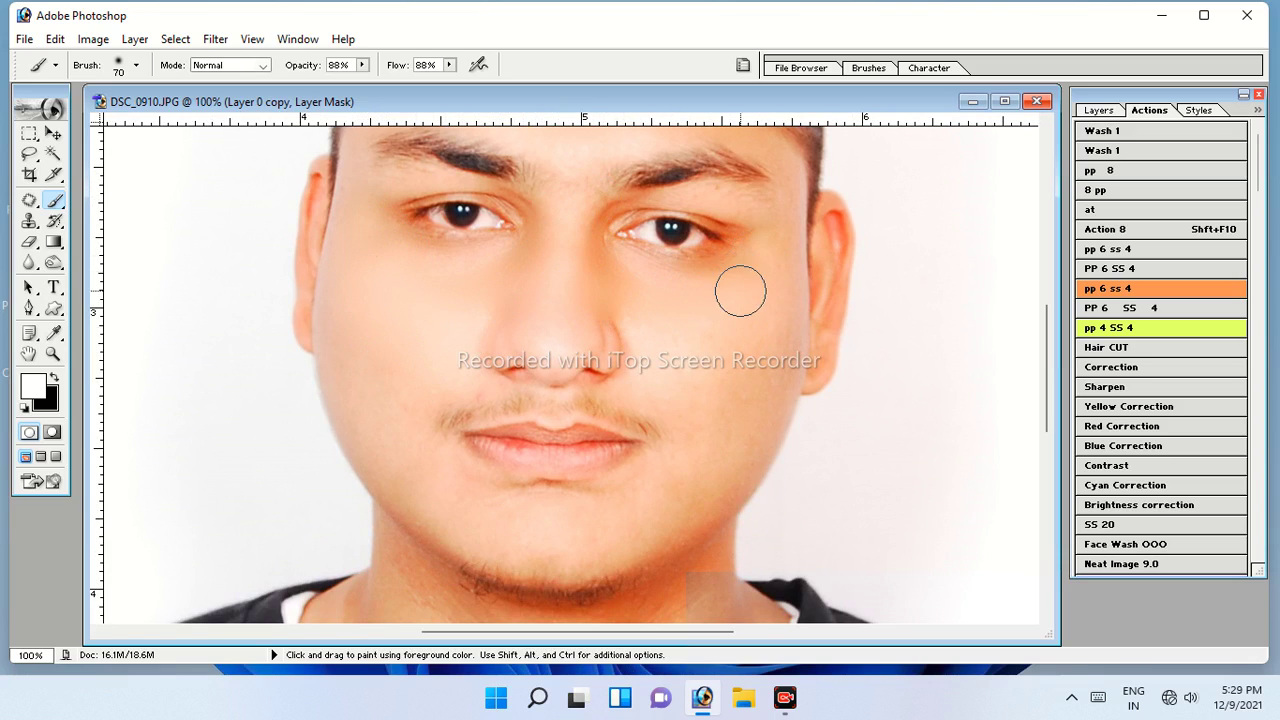
pyautogui.moveTo(708, 405); pyautogui.dragTo(709, 294)
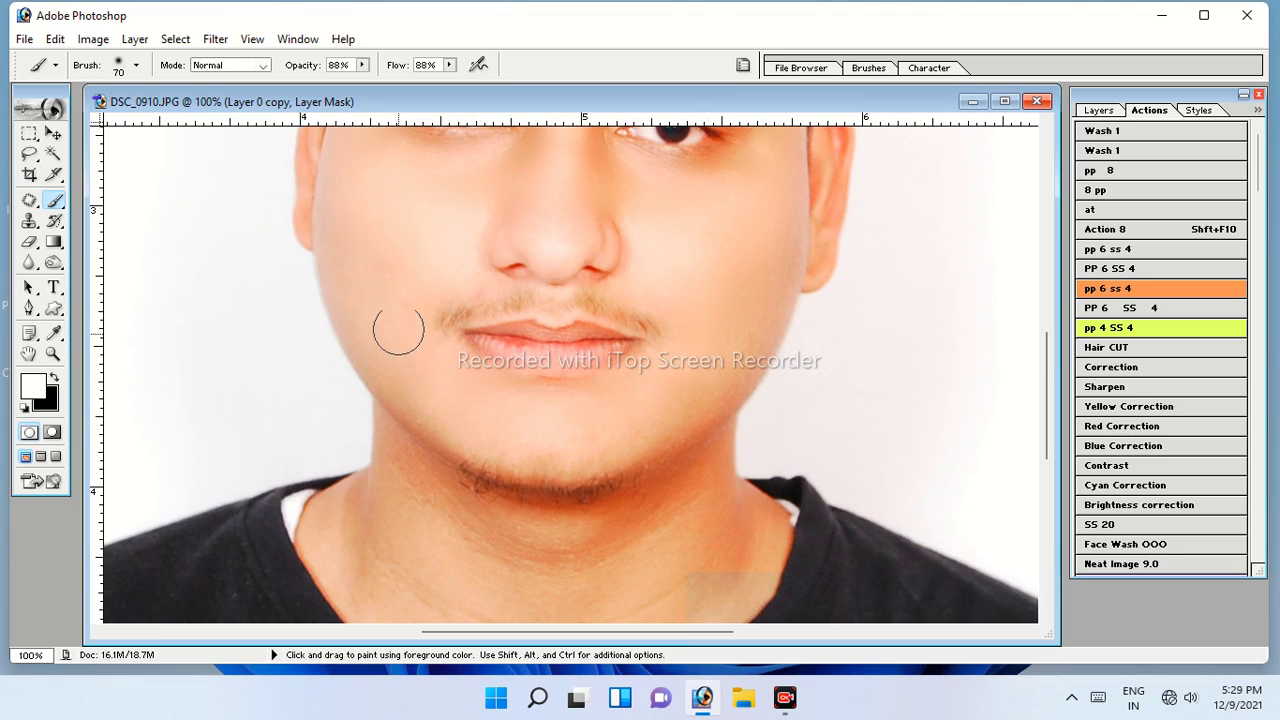
pyautogui.press('space')
pyautogui.moveTo(431, 422); pyautogui.dragTo(431, 284)
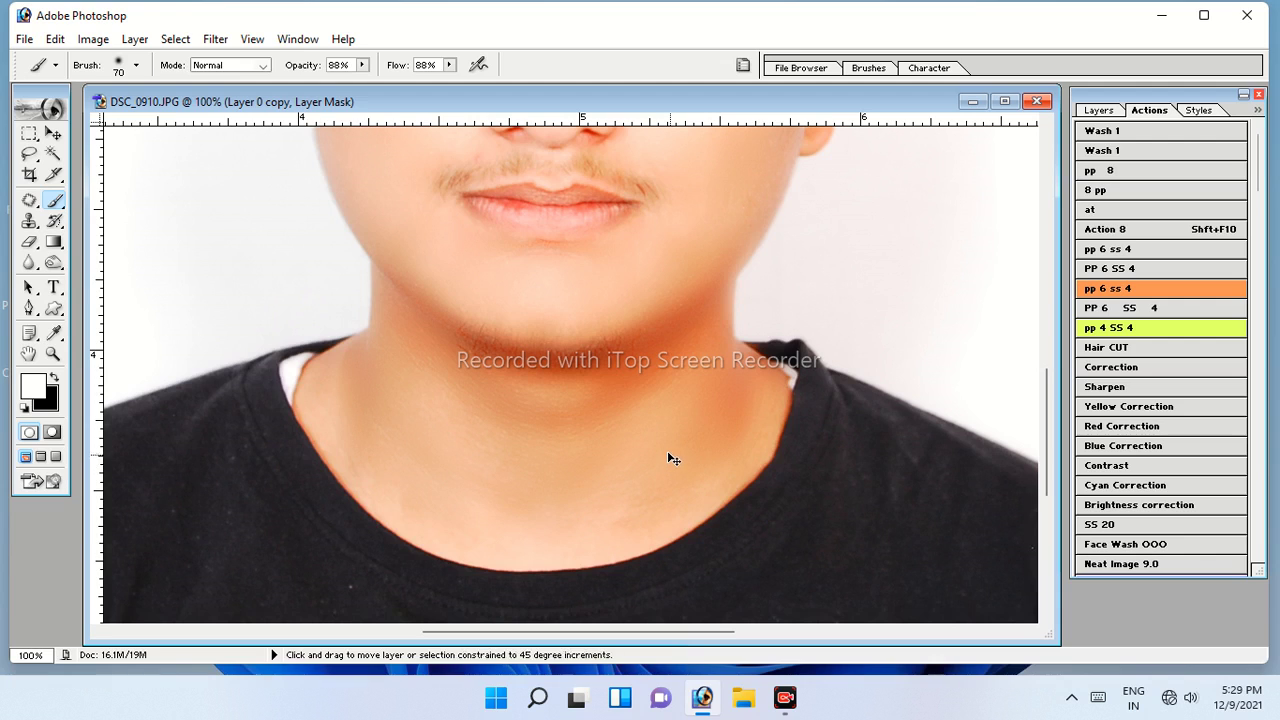
pyautogui.hotkey('ctrl', '`')
# At 200% zoom, clone black shirt fabric over the white edge on the left collar.
pyautogui.press('z')
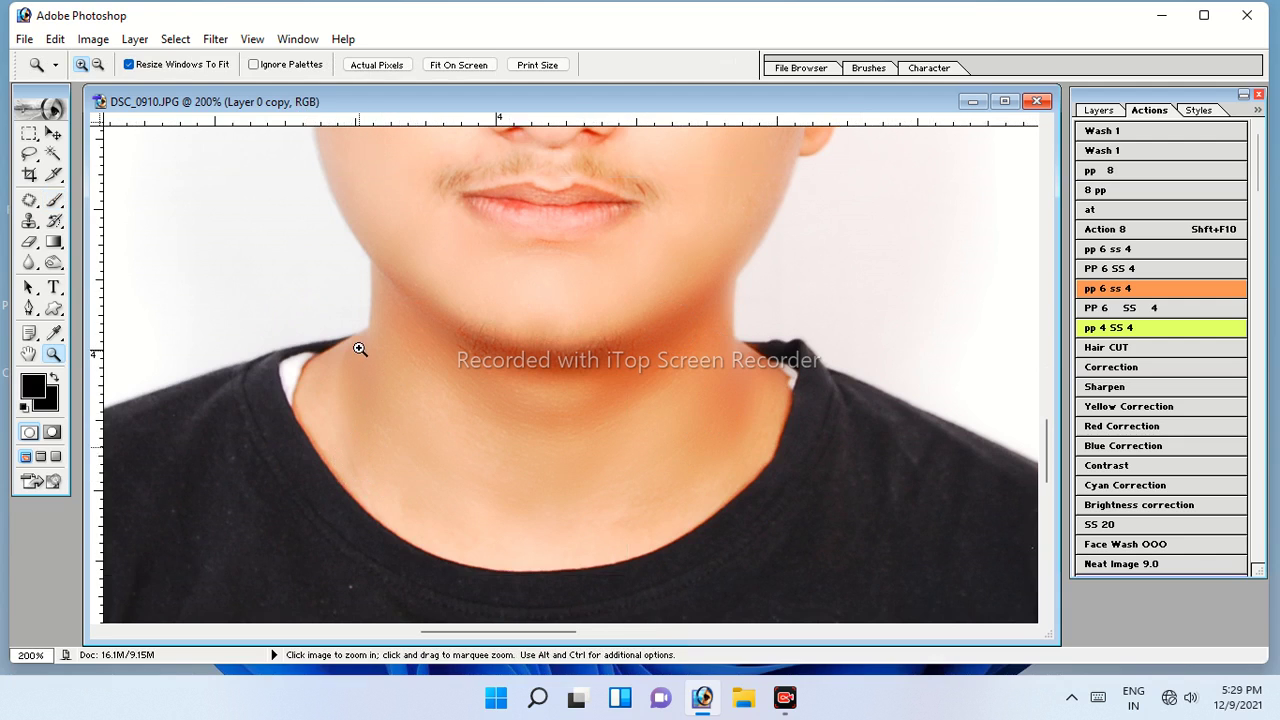
pyautogui.click(370, 345)
pyautogui.press('s')
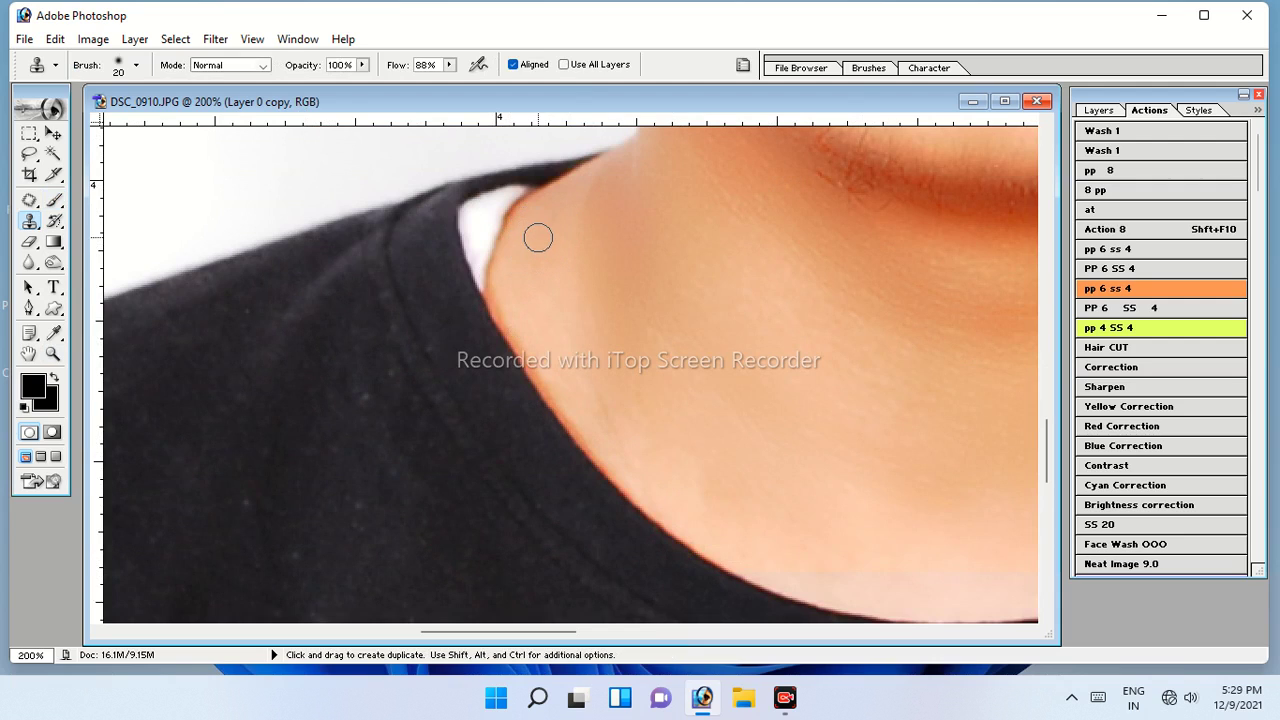
pyautogui.keyDown('alt'); pyautogui.click(534, 228); pyautogui.keyUp('alt')
pyautogui.moveTo(491, 217)
pyautogui.mouseDown()
pyautogui.moveTo(517, 217)
pyautogui.moveTo(491, 269)
pyautogui.moveTo(485, 224)
pyautogui.moveTo(514, 228)
pyautogui.mouseUp()
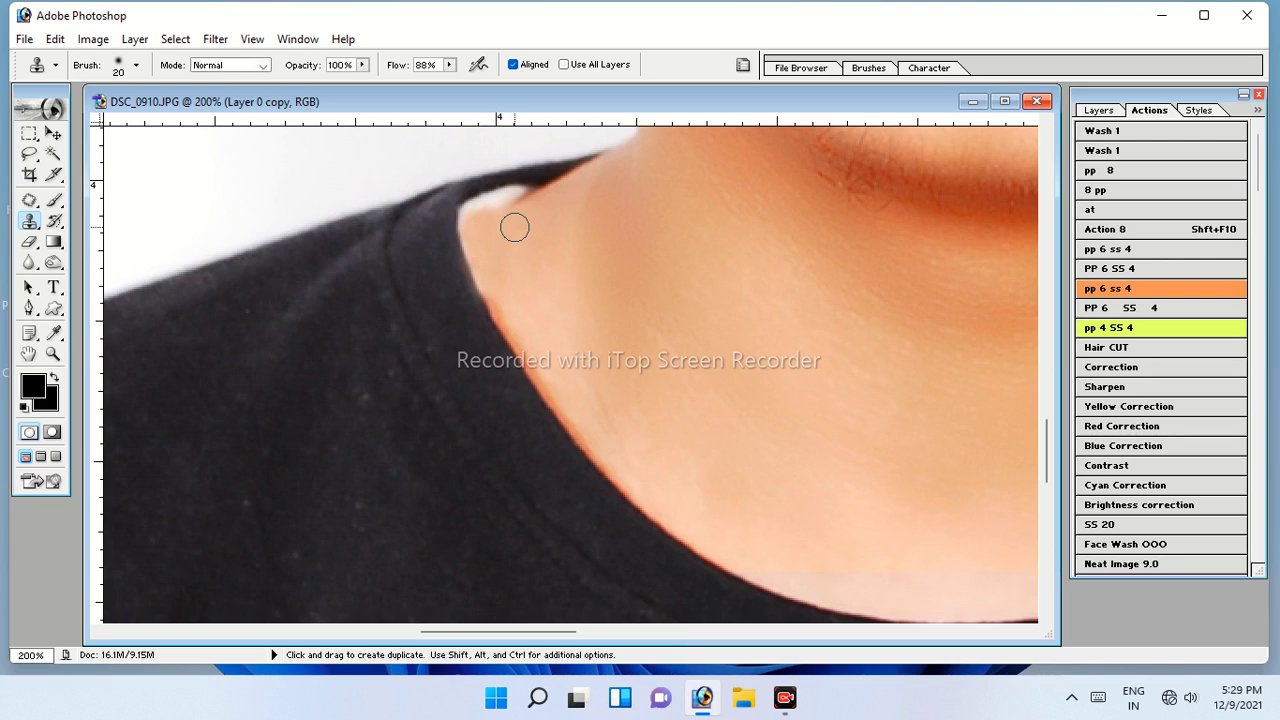
pyautogui.keyDown('alt'); pyautogui.click(537, 177); pyautogui.keyUp('alt')
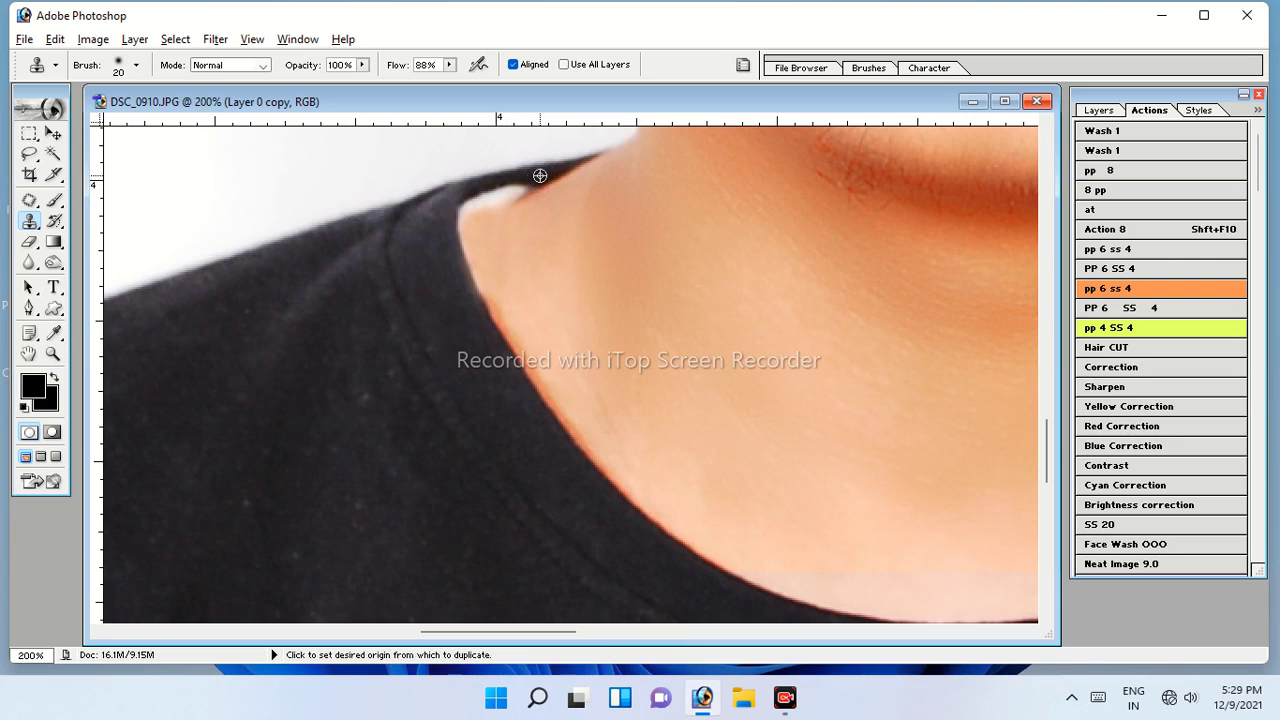
pyautogui.moveTo(537, 177)
pyautogui.mouseDown()
pyautogui.moveTo(471, 194)
pyautogui.moveTo(487, 182)
pyautogui.mouseUp()
pyautogui.keyDown('alt'); pyautogui.click(534, 177); pyautogui.keyUp('alt')
pyautogui.keyDown('alt'); pyautogui.click(540, 176); pyautogui.keyUp('alt')
pyautogui.keyDown('alt'); pyautogui.click(491, 186); pyautogui.keyUp('alt')
pyautogui.keyDown('alt'); pyautogui.click(494, 229); pyautogui.keyUp('alt')
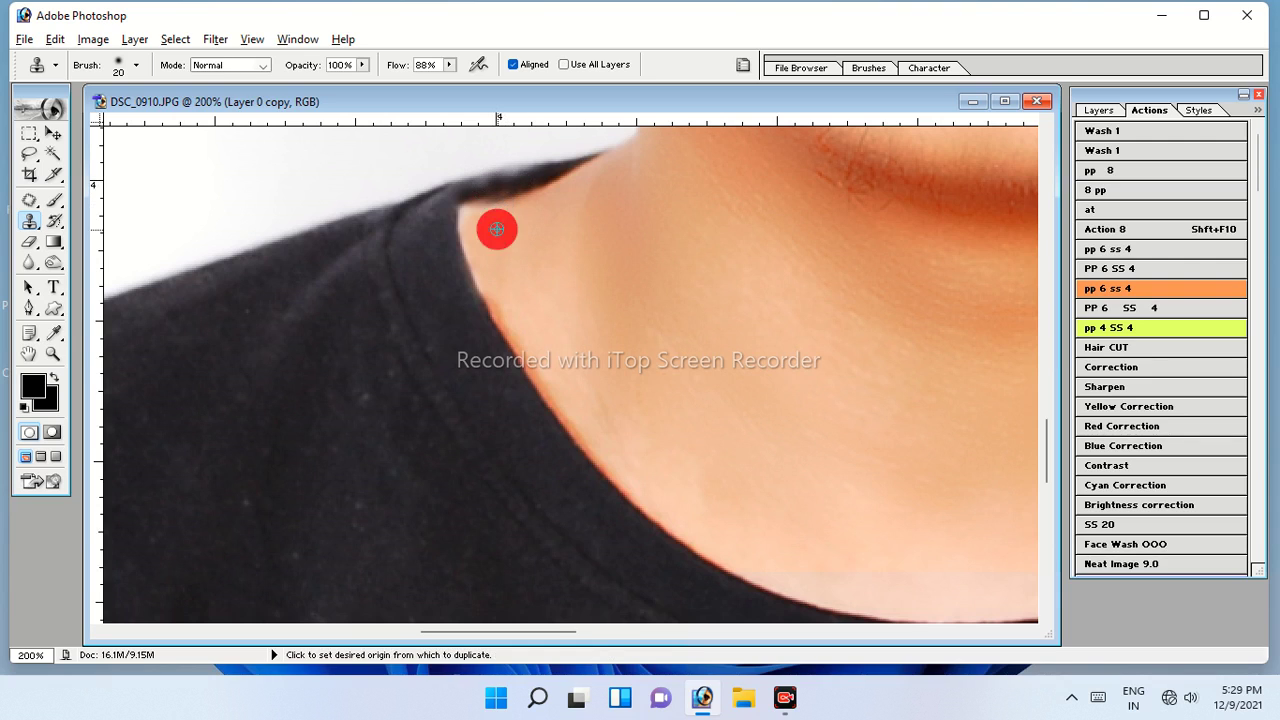
# Clone black shirt over the white patches on the right collar, then fit the photo on screen.
pyautogui.moveTo(786, 337); pyautogui.dragTo(380, 419)
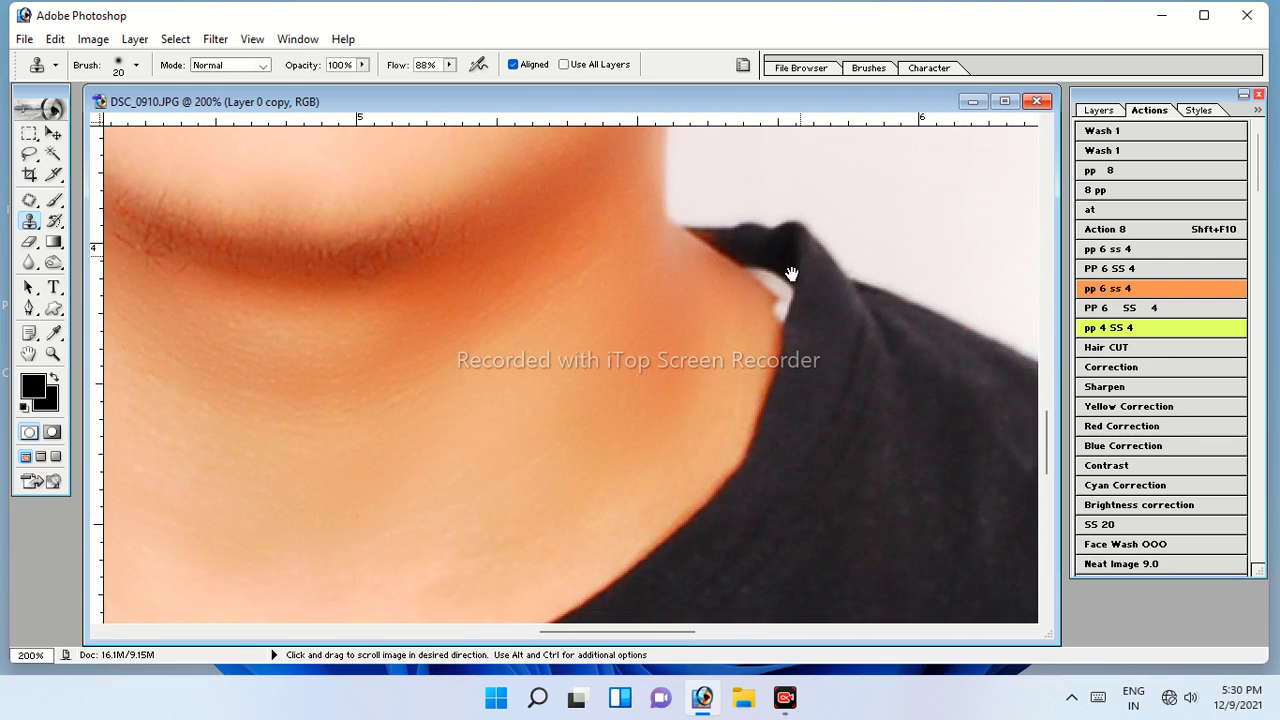
pyautogui.moveTo(766, 263); pyautogui.dragTo(752, 259)
pyautogui.press('alt')
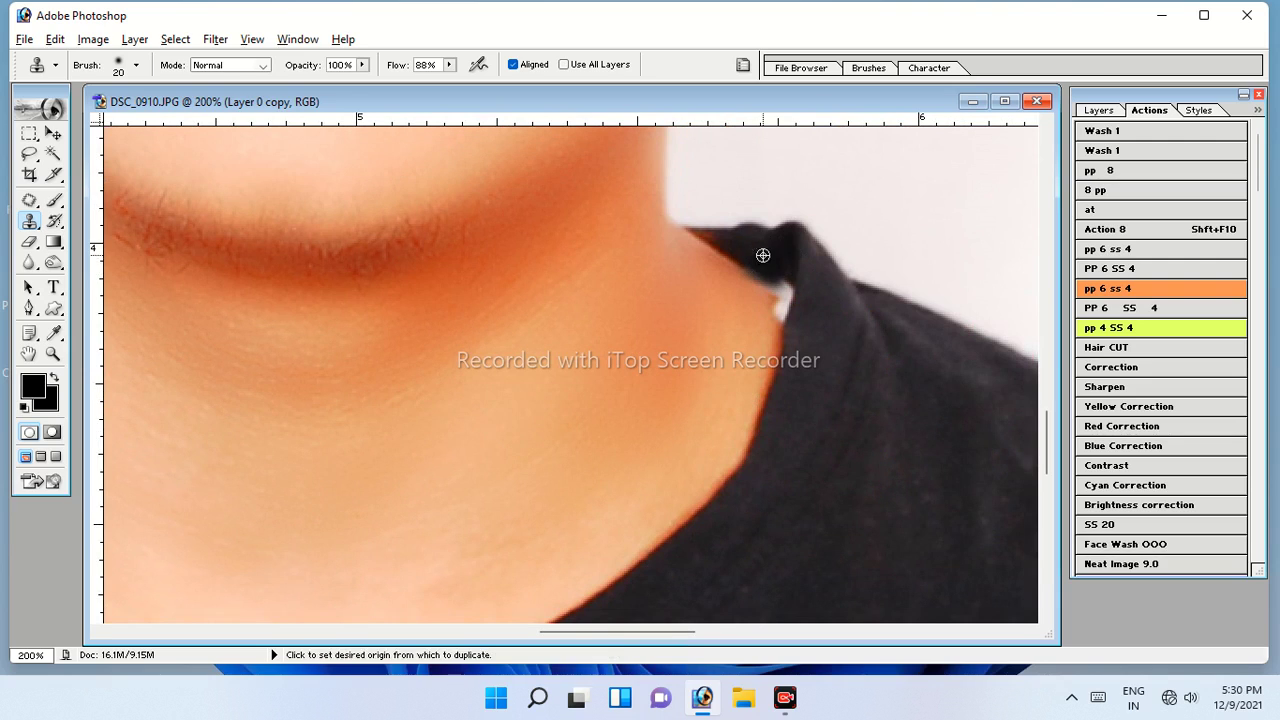
pyautogui.keyDown('alt'); pyautogui.click(799, 267); pyautogui.keyUp('alt')
pyautogui.click(786, 295)
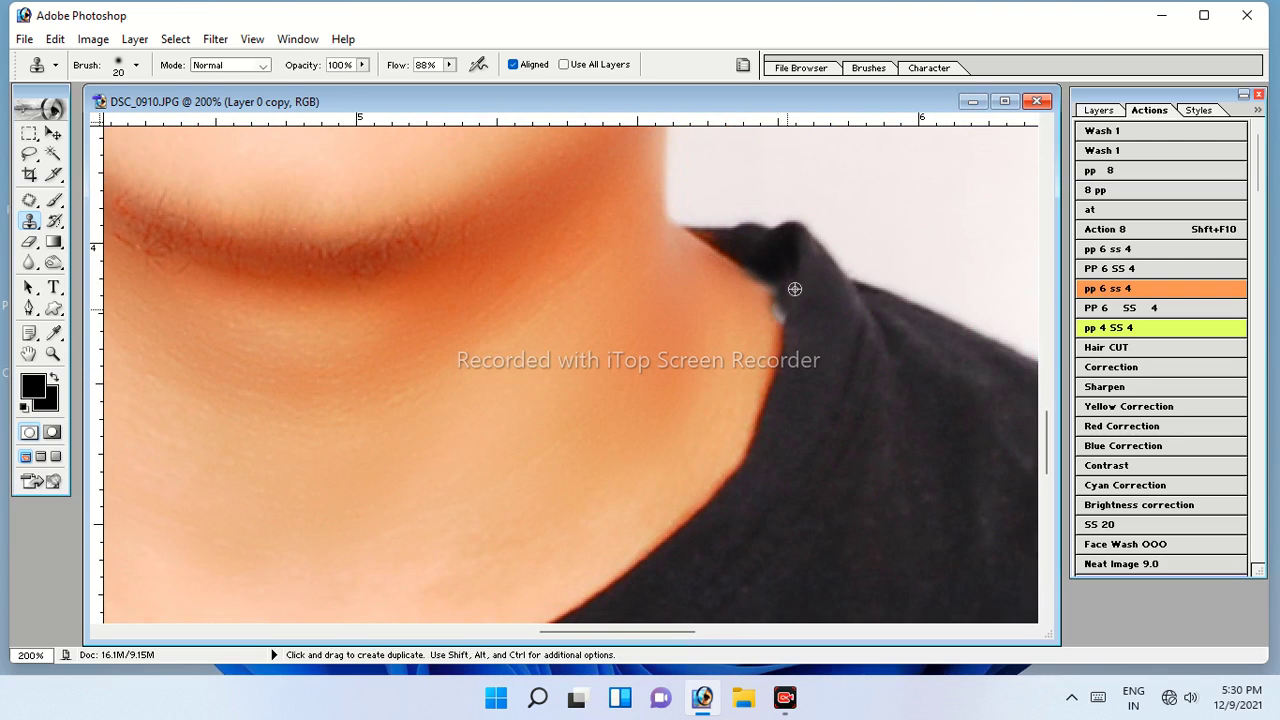
pyautogui.keyDown('alt'); pyautogui.click(808, 289); pyautogui.keyUp('alt')
pyautogui.click(790, 318)
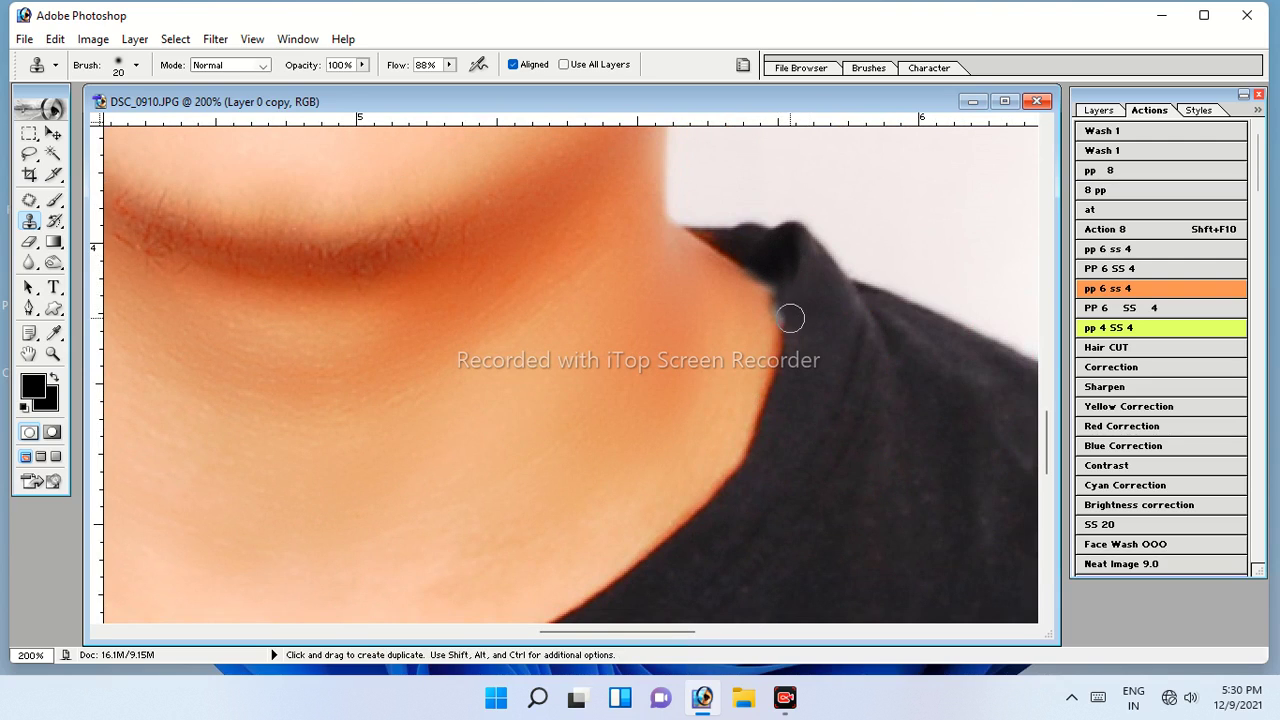
pyautogui.keyDown('alt'); pyautogui.click(775, 265); pyautogui.keyUp('alt')
pyautogui.click(764, 327)
pyautogui.press('z')
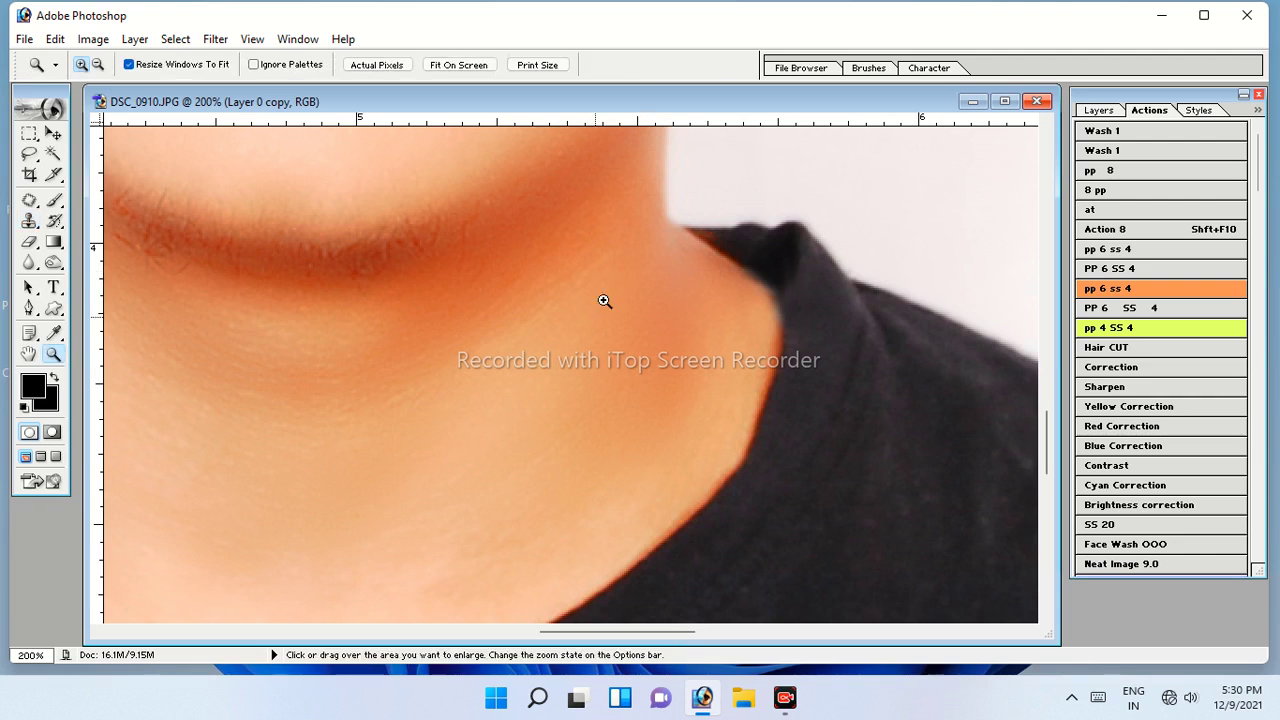
pyautogui.hotkey('ctrl', '0')
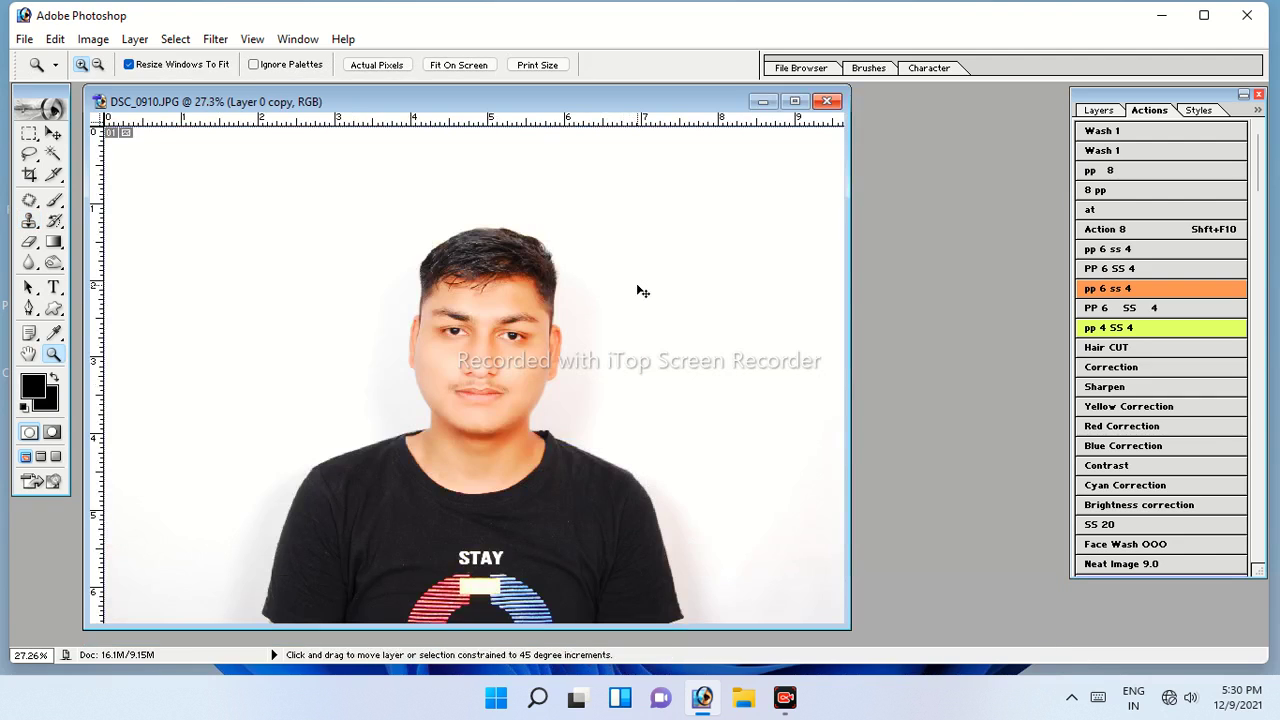
# Crop to a slightly straightened 3.4 × 4.4 cm, 300 ppi head-and-shoulders frame.
pyautogui.click(542, 306)
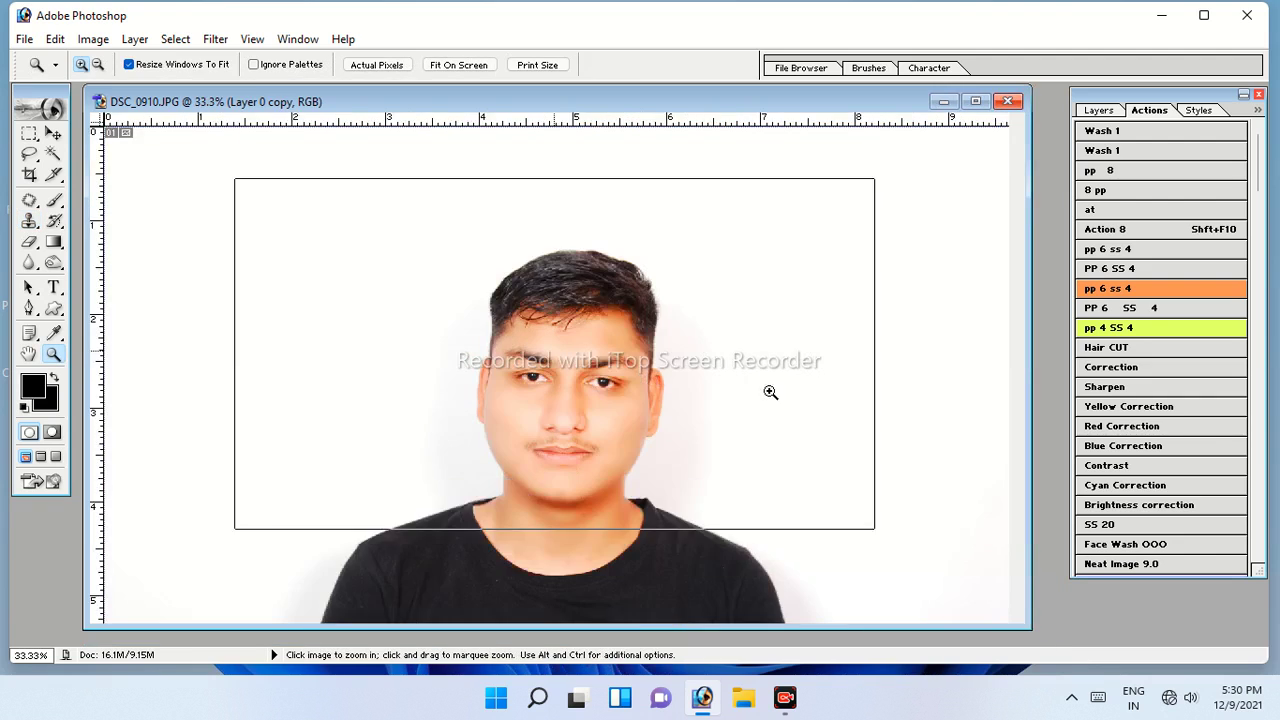
pyautogui.click(664, 410)
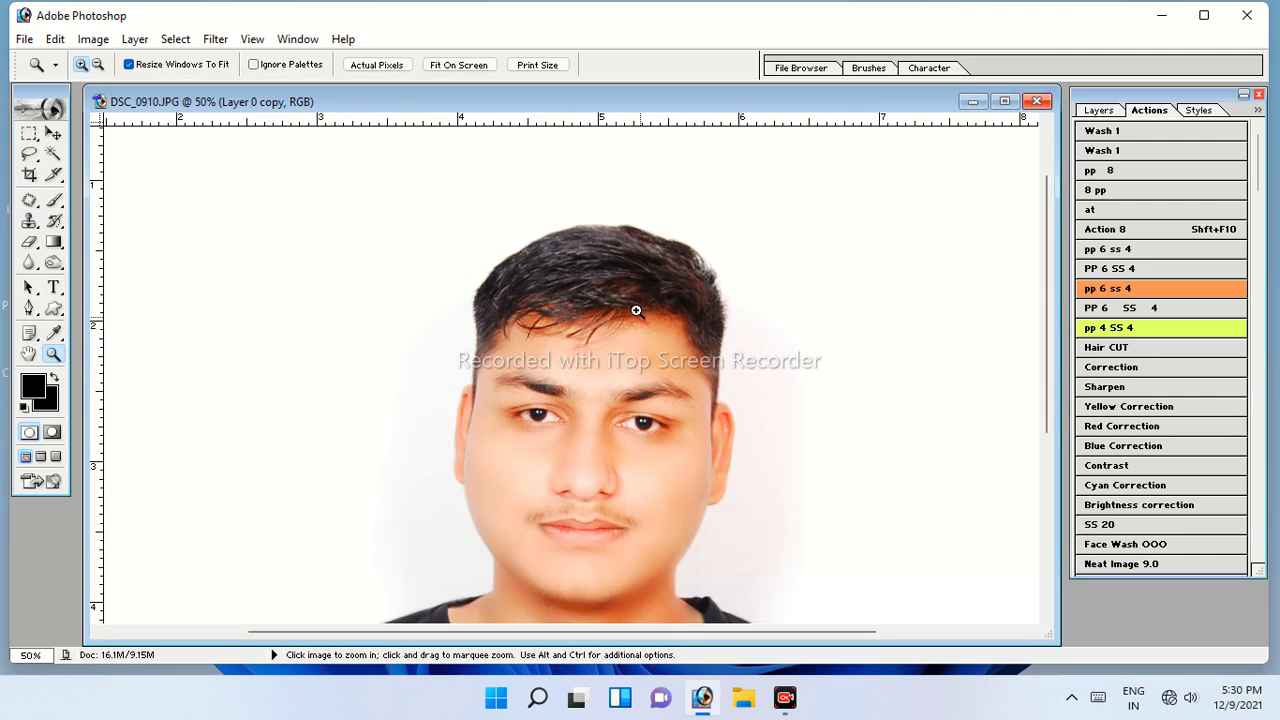
pyautogui.hotkey('ctrl', '0')
pyautogui.press('c')
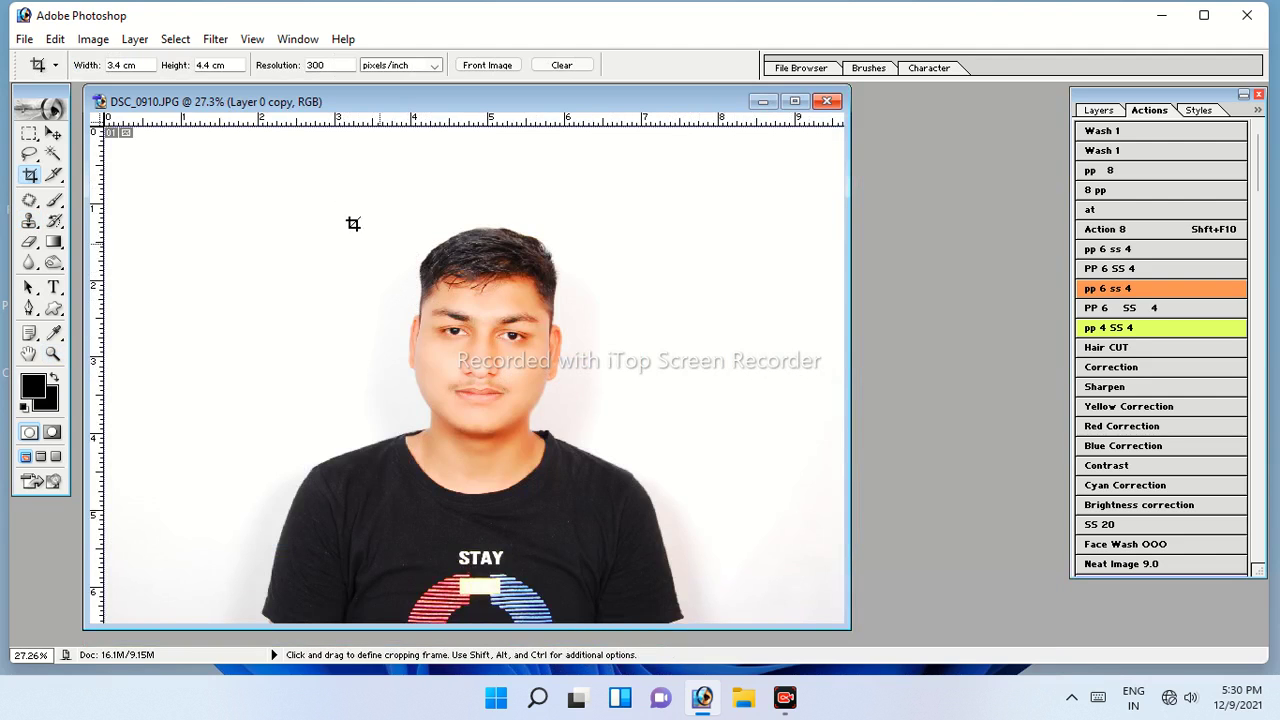
pyautogui.moveTo(323, 189); pyautogui.dragTo(694, 572)
pyautogui.moveTo(670, 229); pyautogui.dragTo(672, 246)
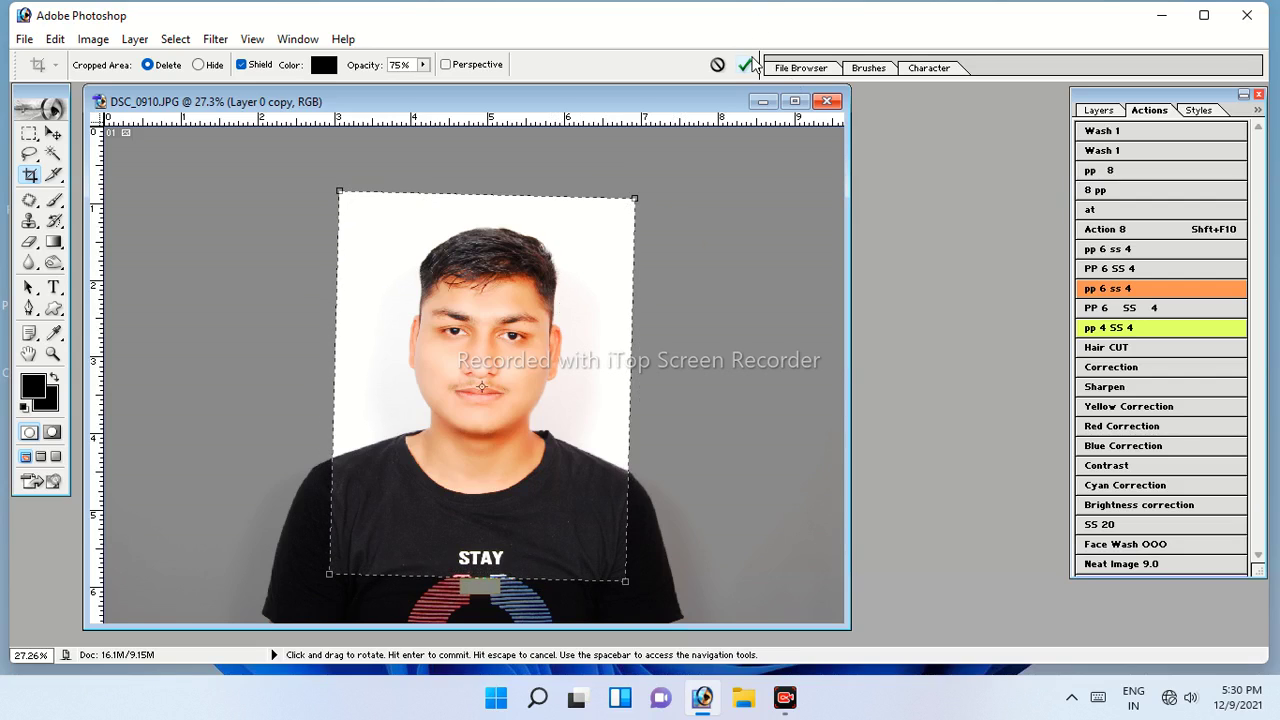
pyautogui.click(745, 65)
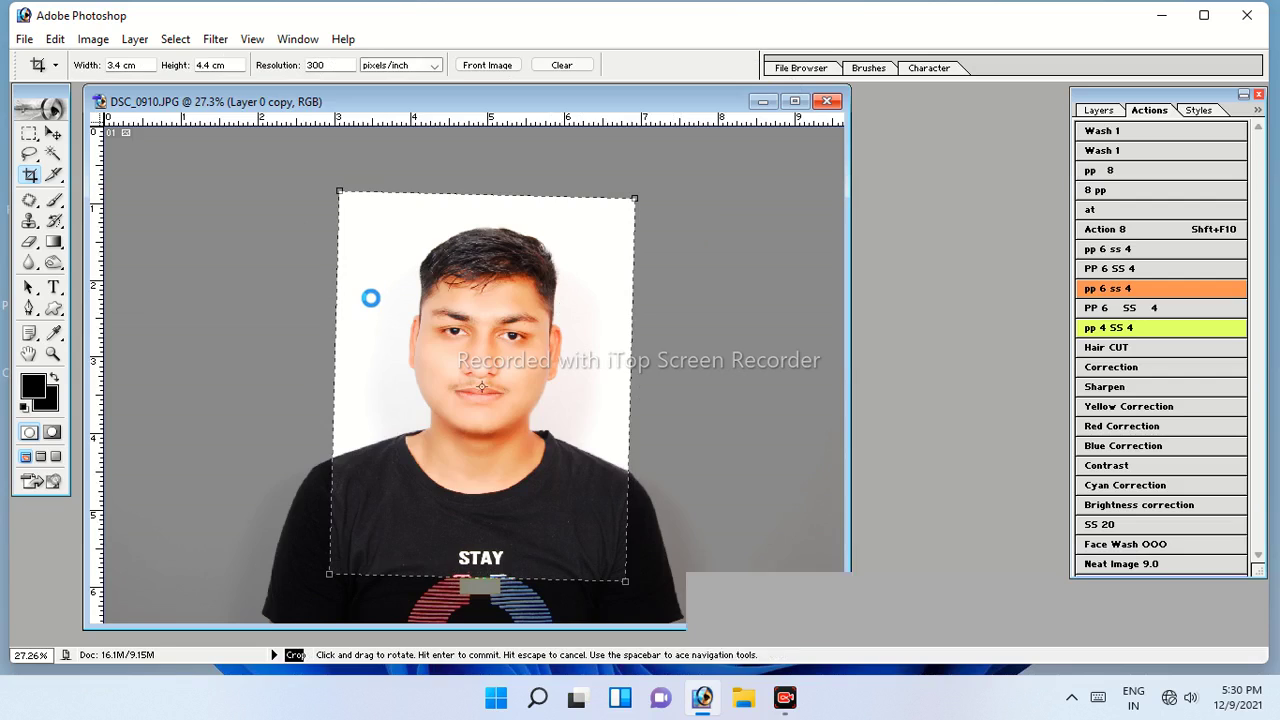
pyautogui.press('z')
pyautogui.hotkey('ctrl', '0')
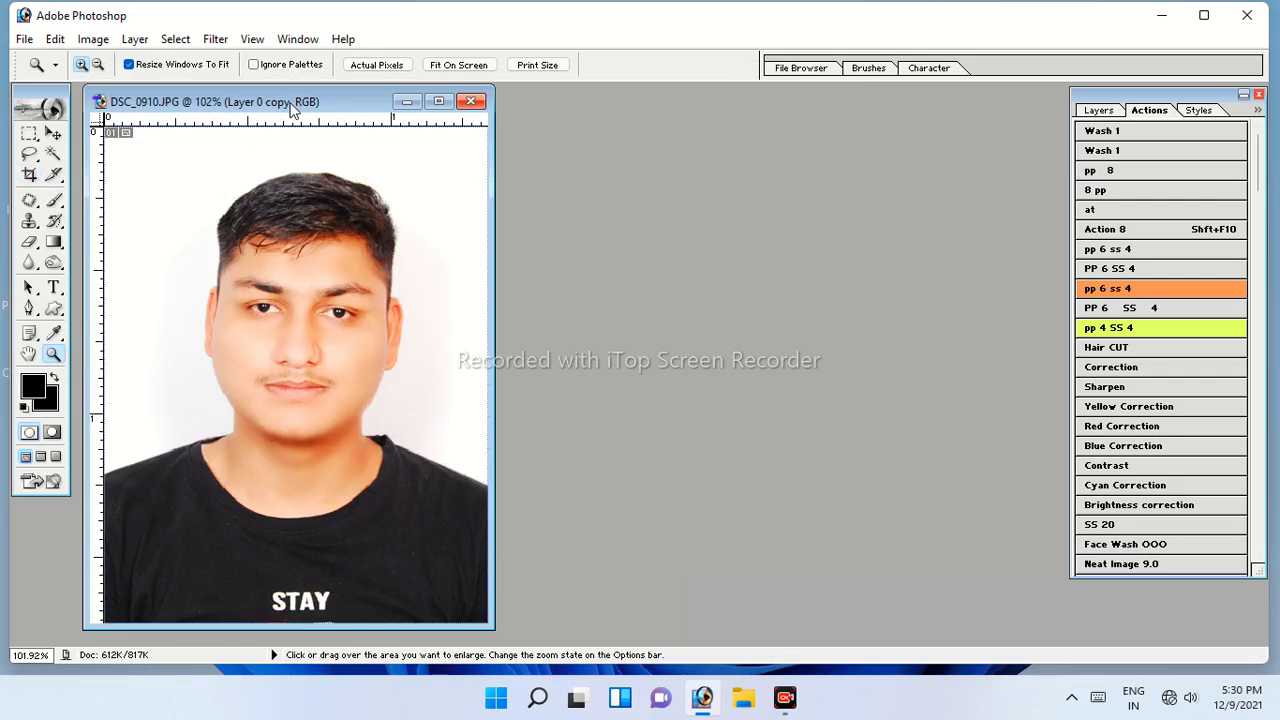
# Select the white background around the head and shoulders with the Magic Wand and feather it.
pyautogui.moveTo(294, 103); pyautogui.dragTo(454, 111)
pyautogui.press('w')
pyautogui.click(580, 355)
pyautogui.keyDown('shift'); pyautogui.click(613, 328); pyautogui.keyUp('shift')
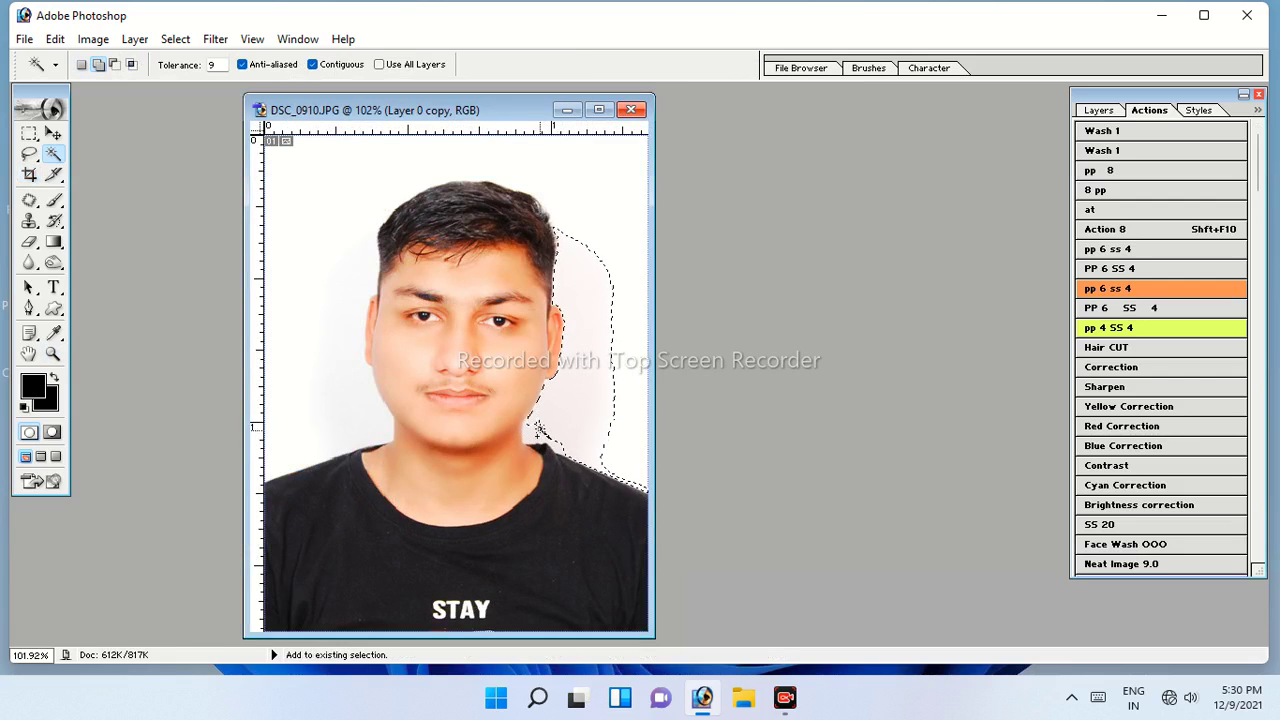
pyautogui.keyDown('shift'); pyautogui.click(626, 289); pyautogui.keyUp('shift')
pyautogui.keyDown('shift'); pyautogui.click(343, 409); pyautogui.keyUp('shift')
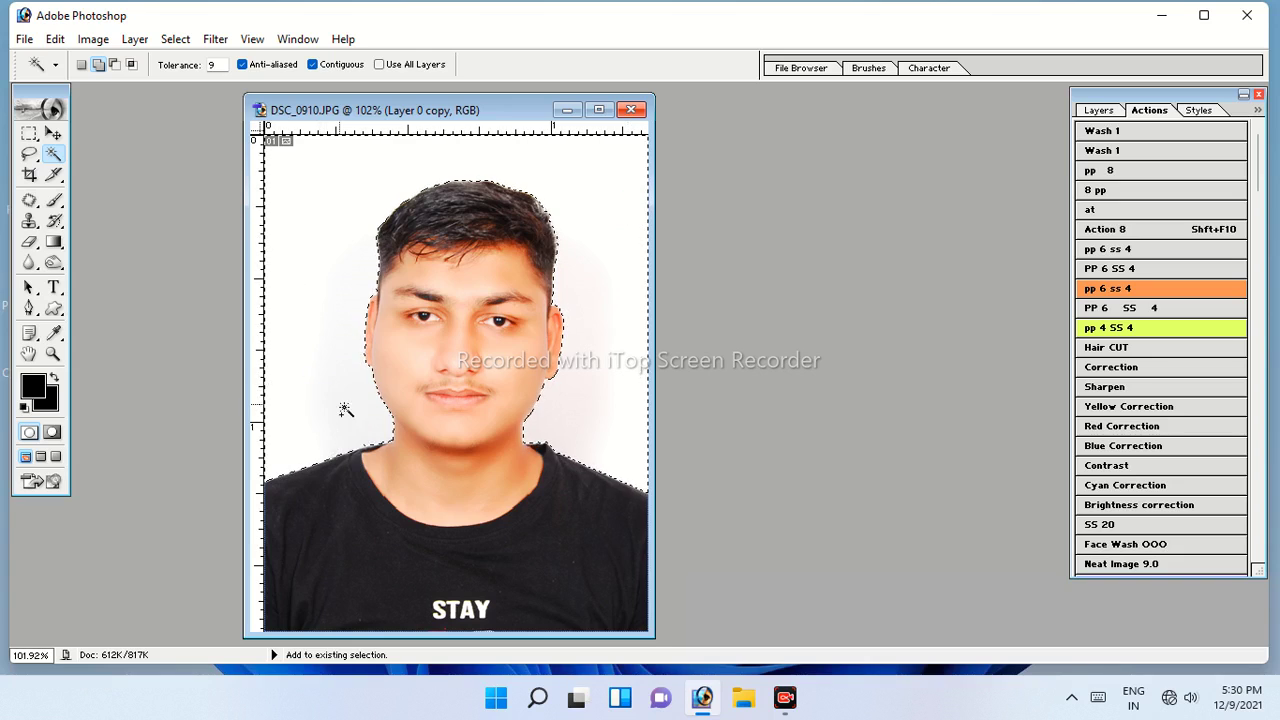
pyautogui.rightClick(614, 271)
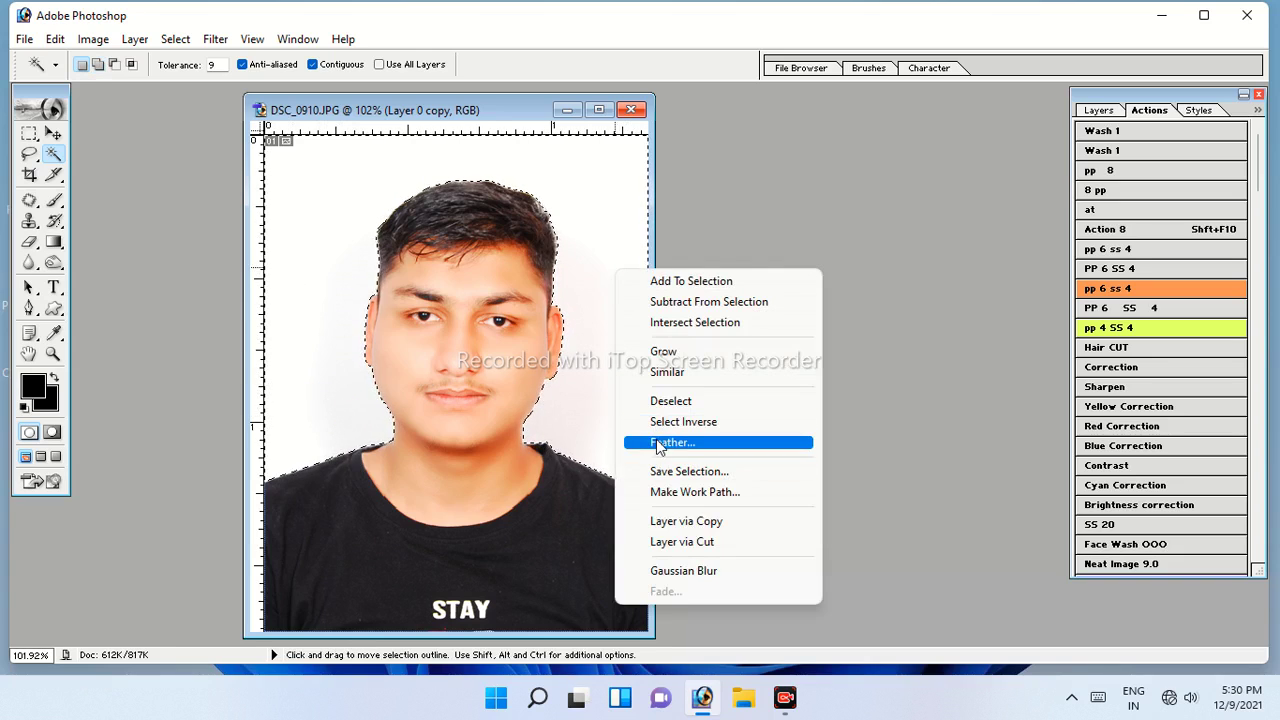
pyautogui.click(662, 442)
pyautogui.click(733, 346)
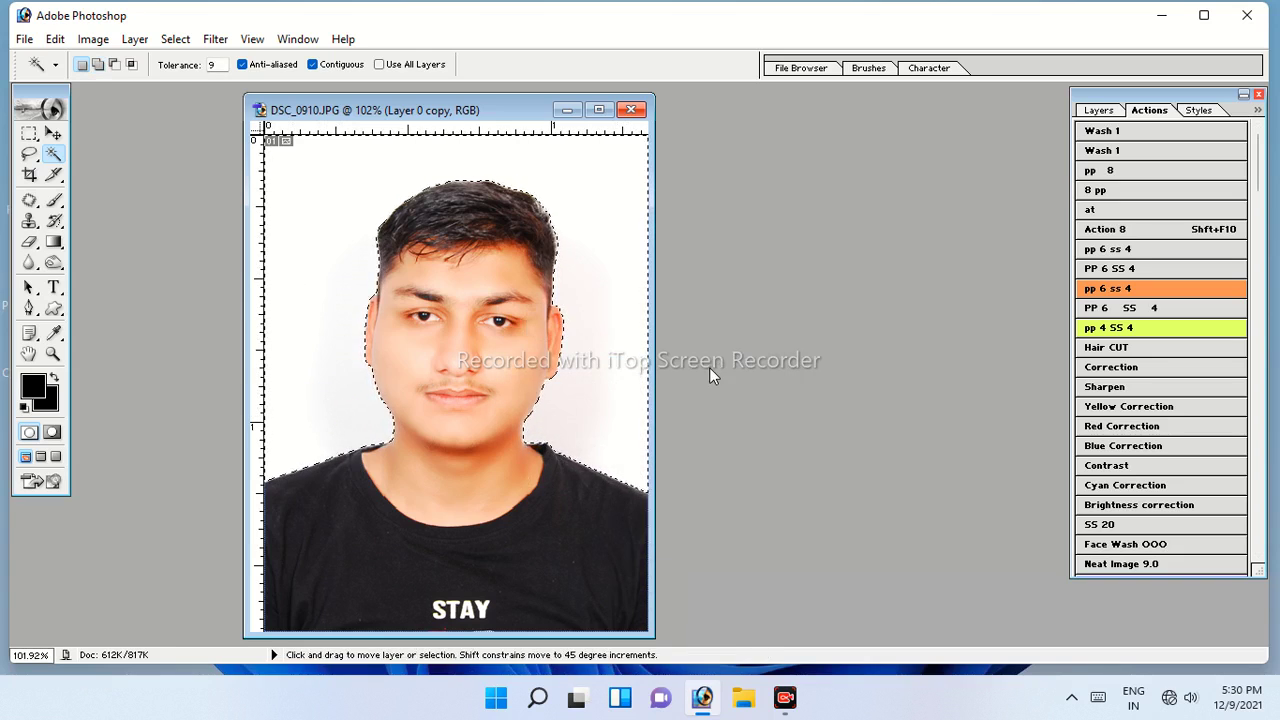
# Raise the background's Lightness in Hue/Saturation, then deselect.
pyautogui.hotkey('ctrl', 'u')
pyautogui.moveTo(910, 341); pyautogui.dragTo(1003, 341)
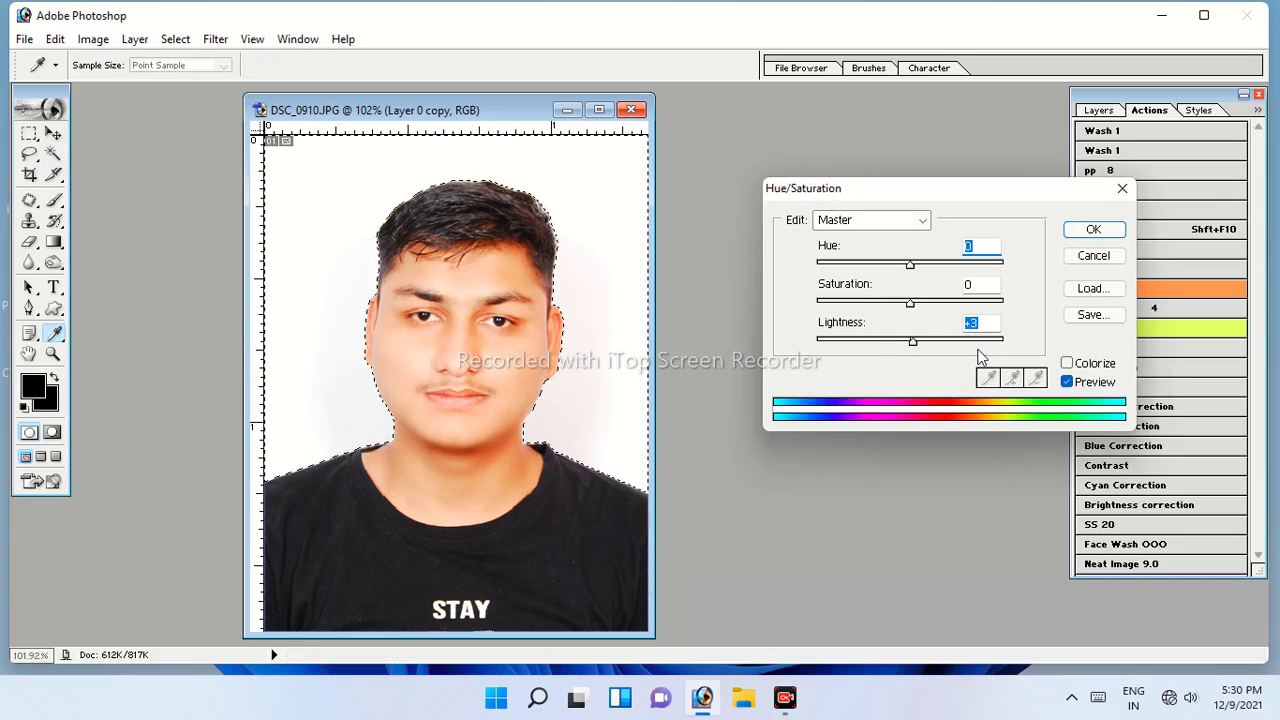
pyautogui.click(1093, 230)
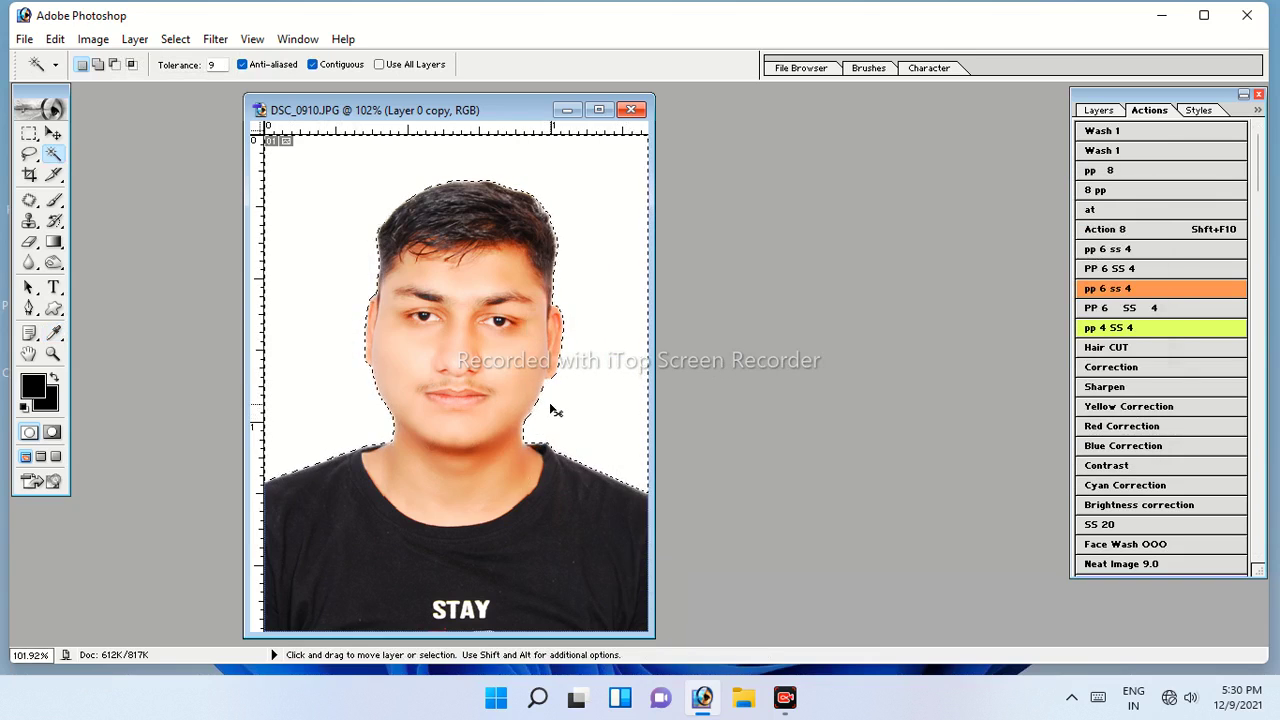
pyautogui.hotkey('ctrl', 'd')
# Save a JPEG copy named DSC_0910 copy.jpg to the Desktop, then start a new document.
pyautogui.moveTo(492, 108); pyautogui.dragTo(339, 108)
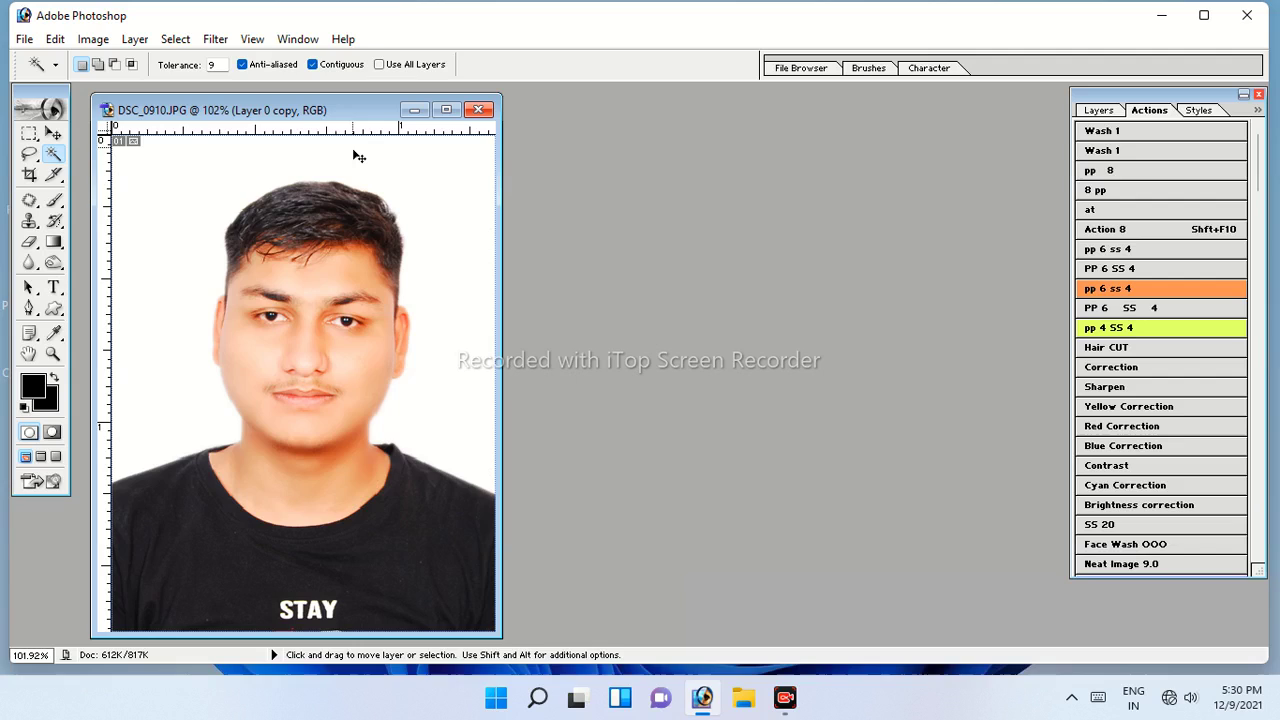
pyautogui.hotkey('ctrl', 'shift', 's')
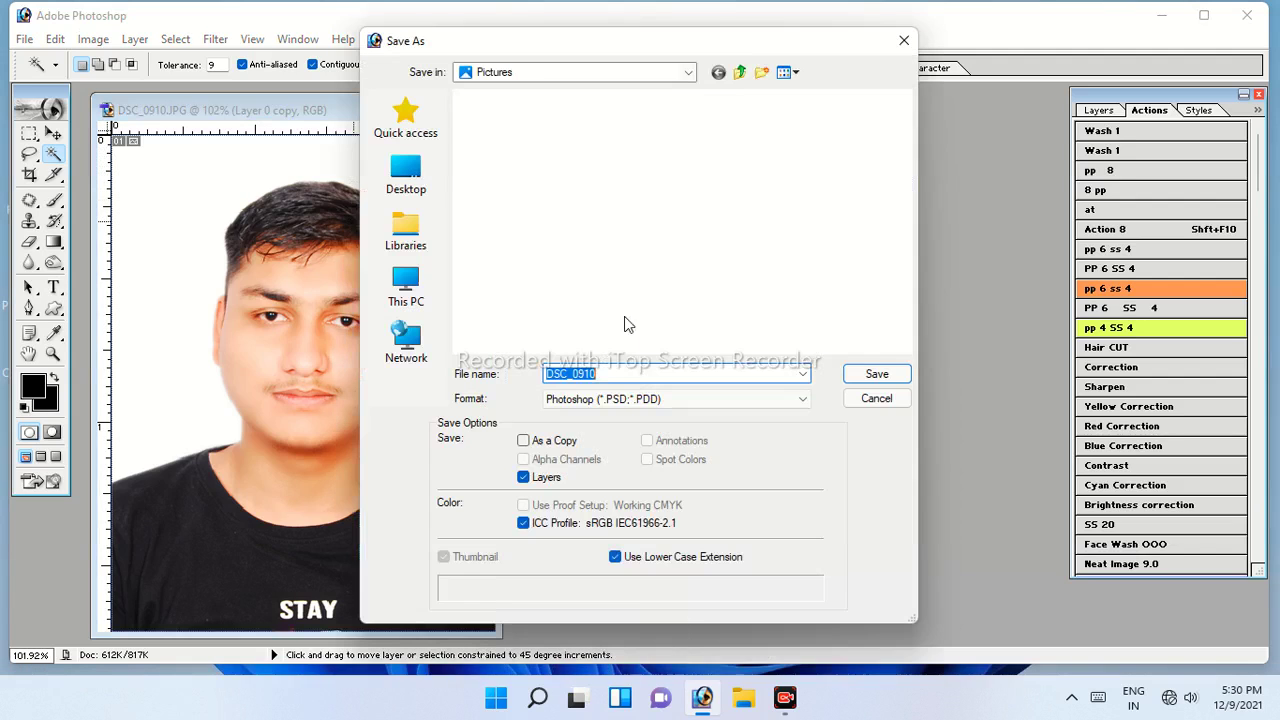
pyautogui.click(420, 295)
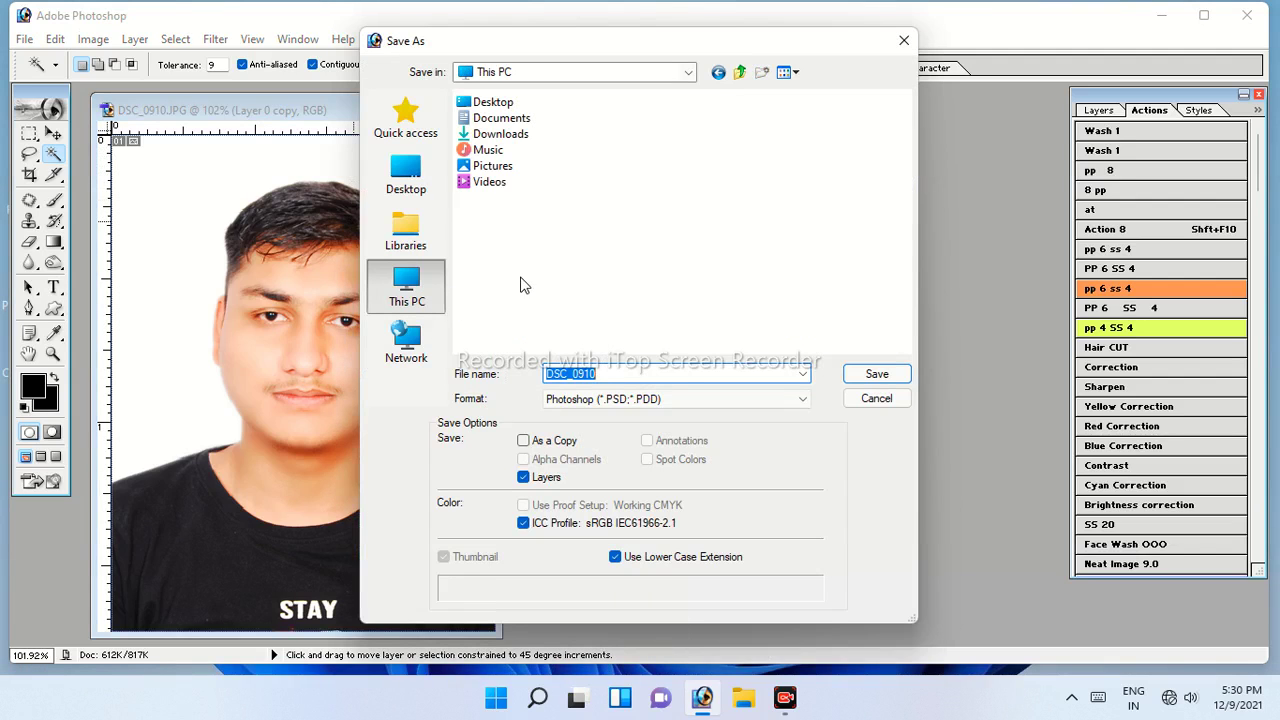
pyautogui.doubleClick(540, 245)
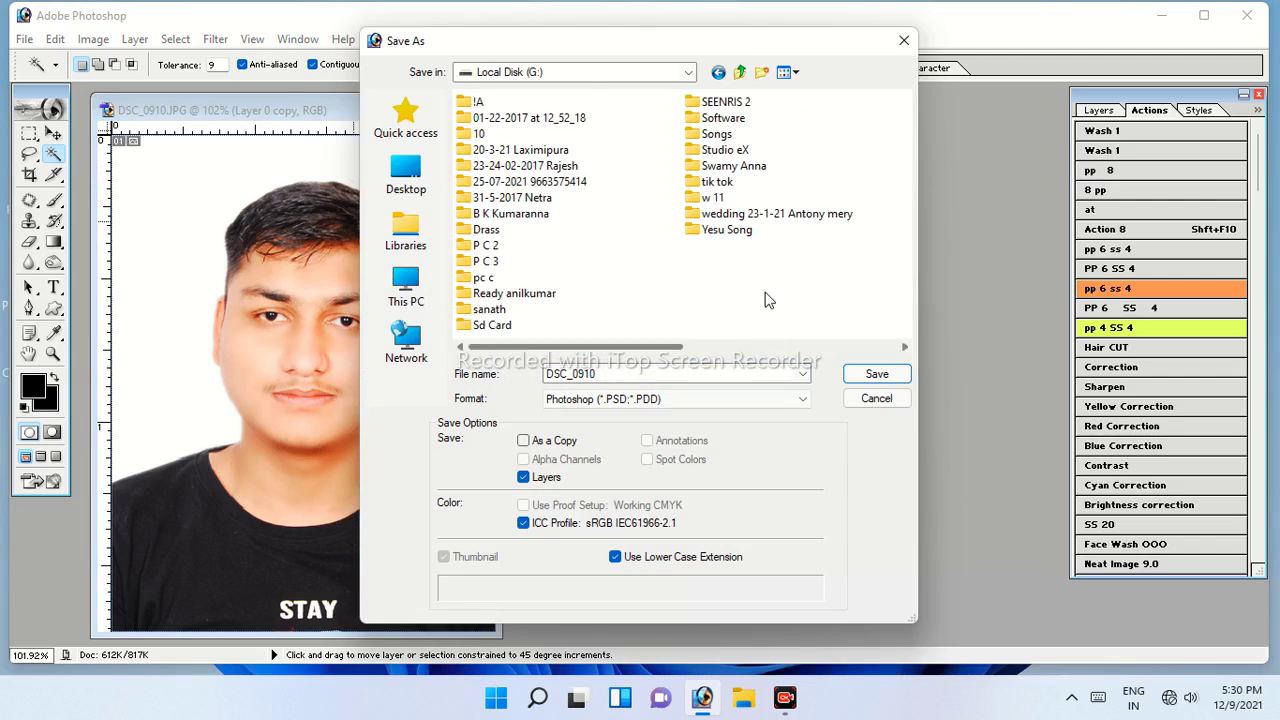
pyautogui.click(728, 155)
pyautogui.doubleClick(728, 155)
pyautogui.click(671, 396)
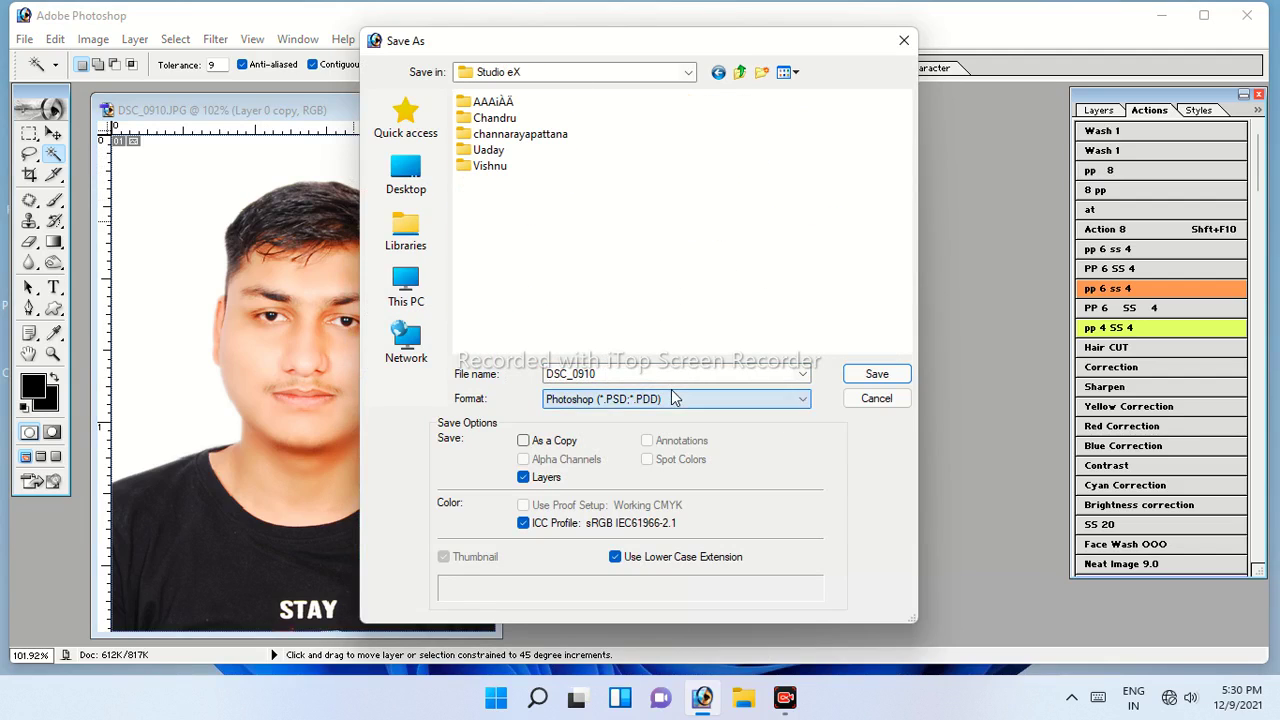
pyautogui.click(636, 493)
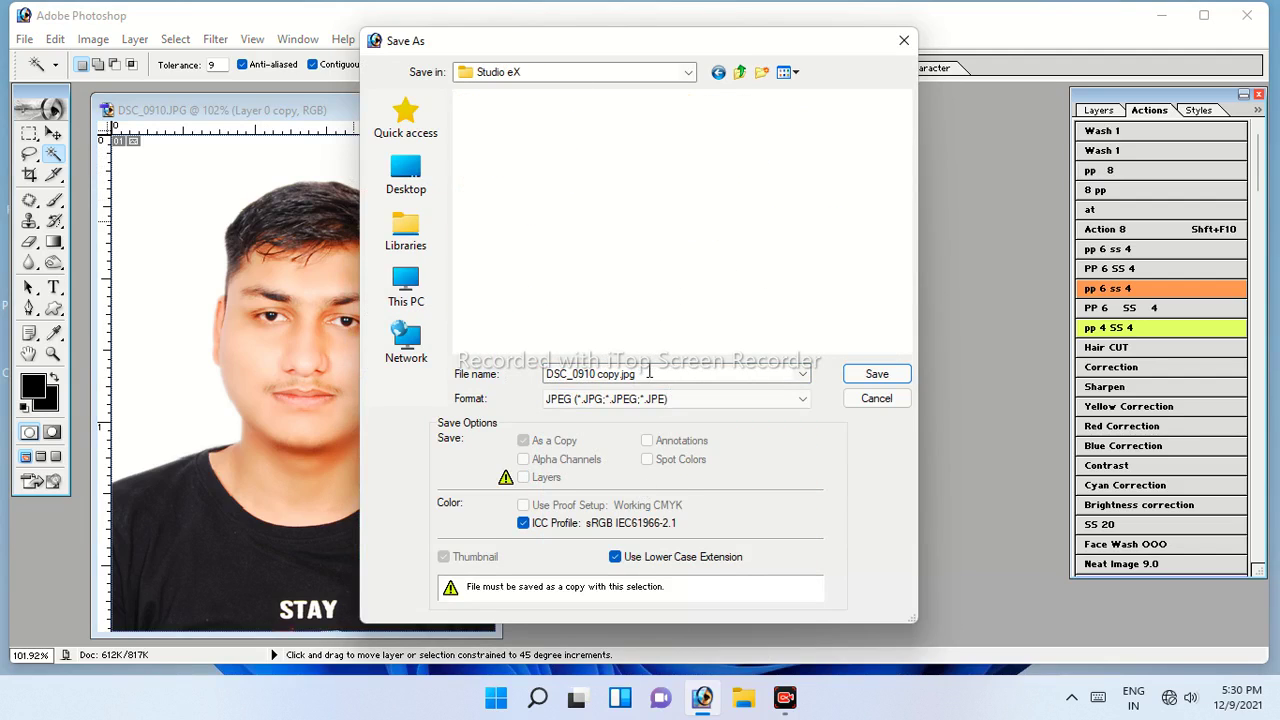
pyautogui.click(403, 180)
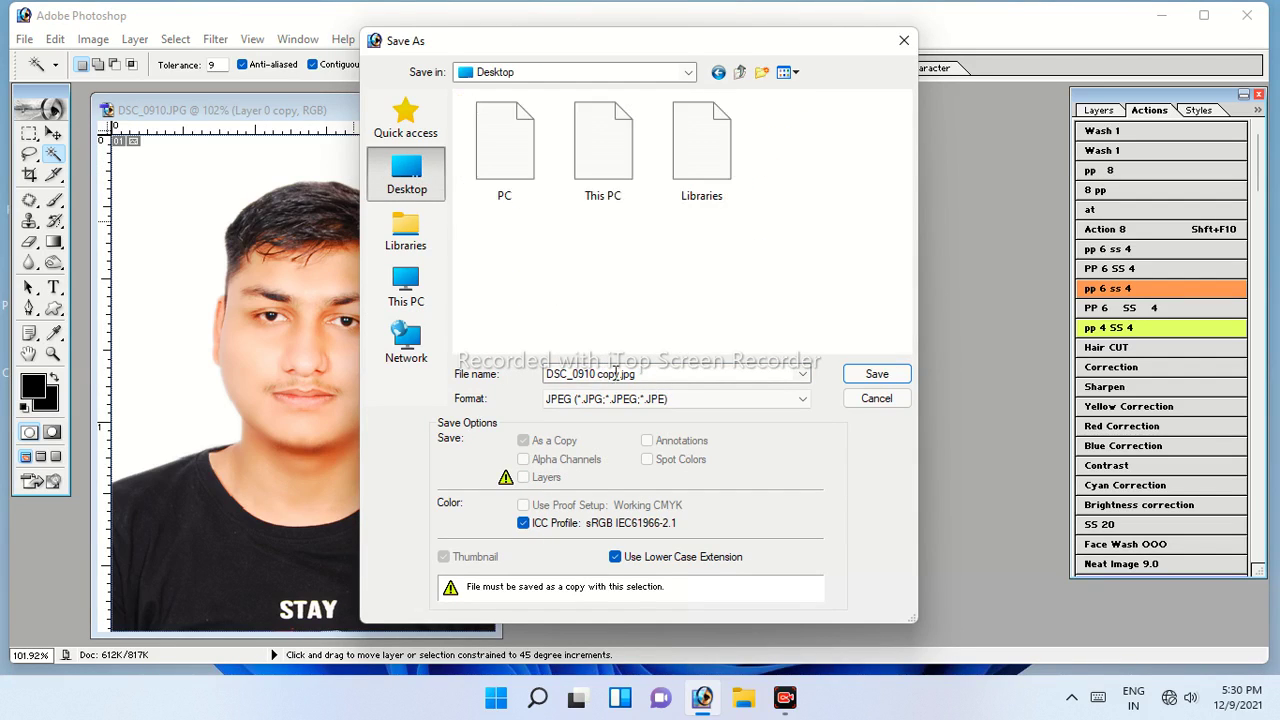
pyautogui.click(878, 375)
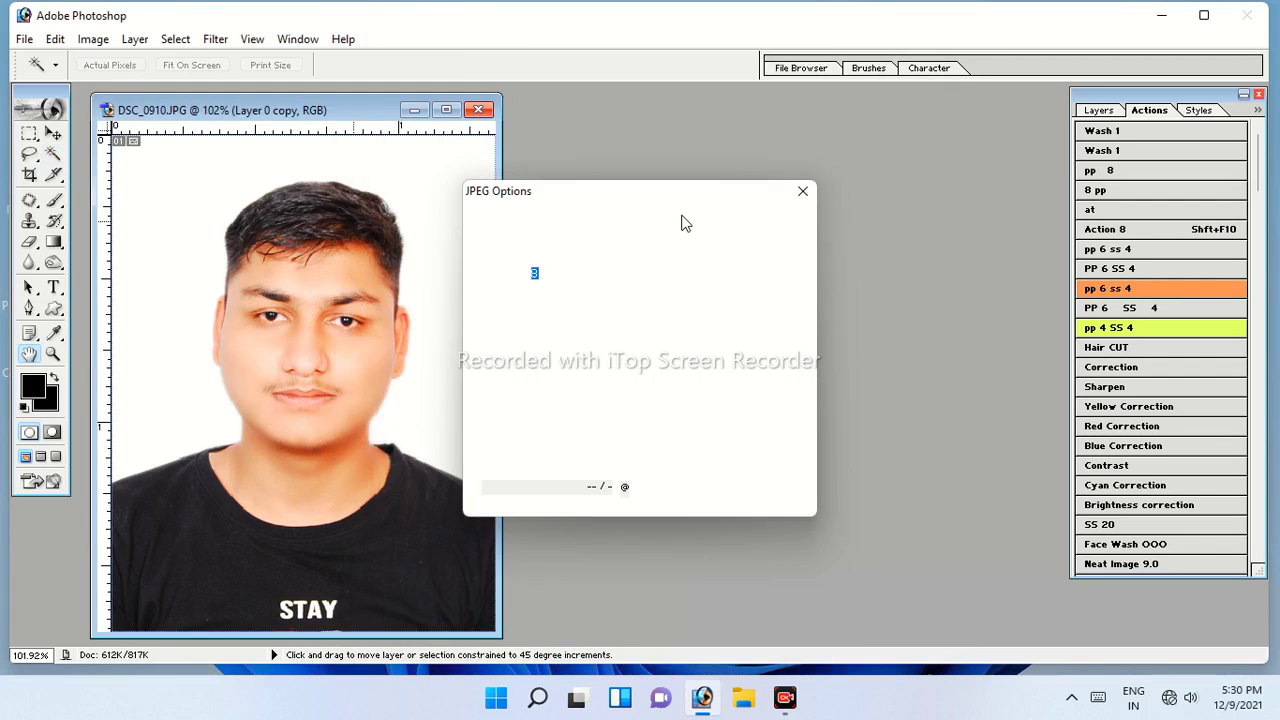
pyautogui.click(775, 223)
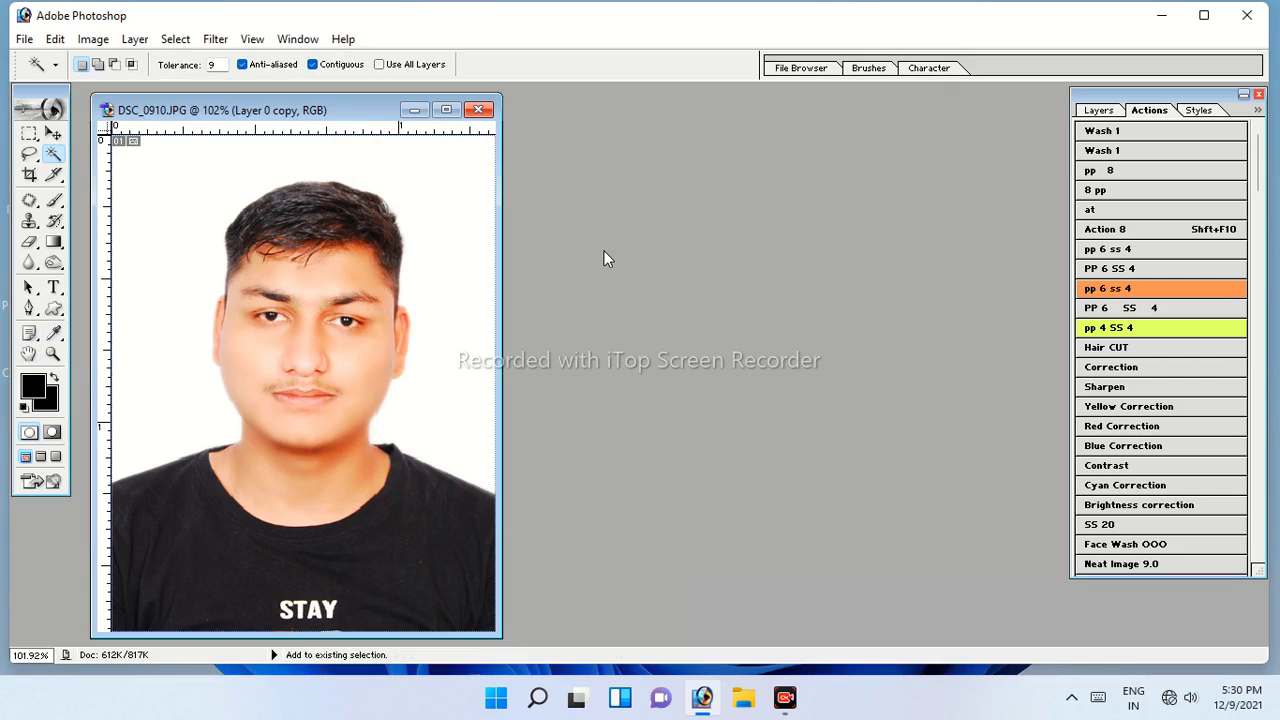
pyautogui.hotkey('ctrl', 'n')
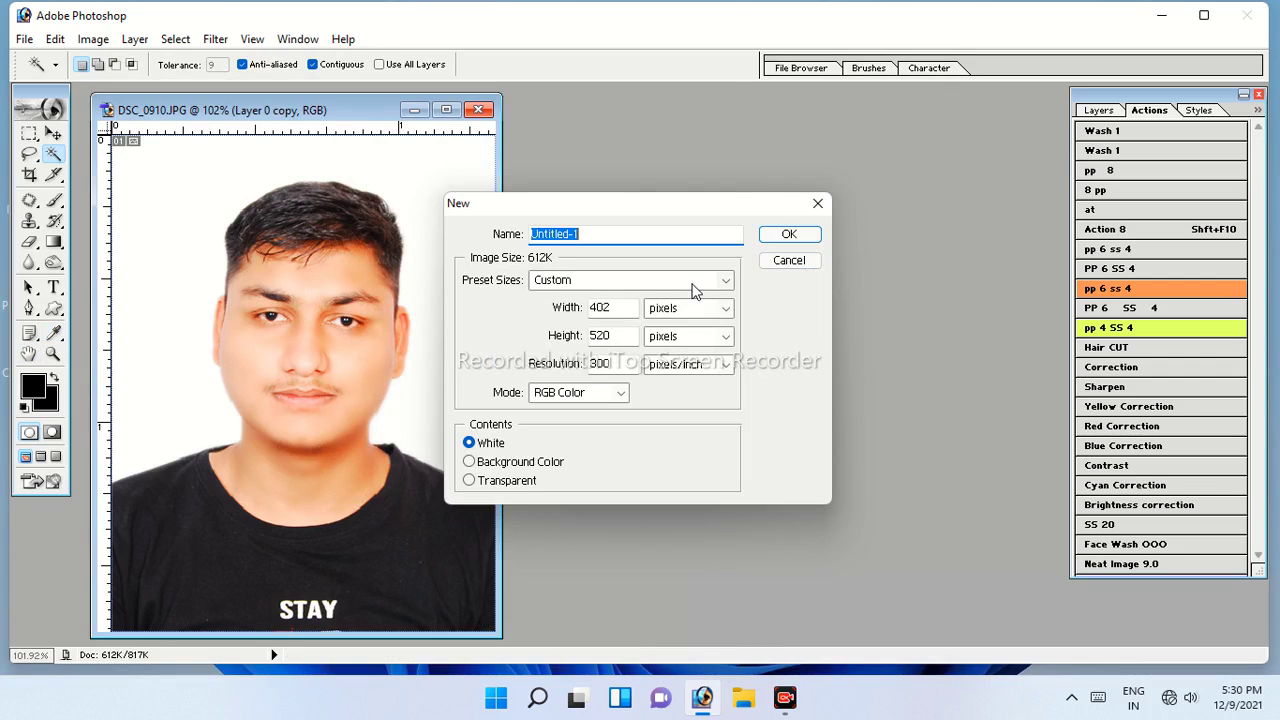
# Create a new blank document from the 4 x 6 inch preset.
pyautogui.click(724, 282)
pyautogui.click(575, 157)
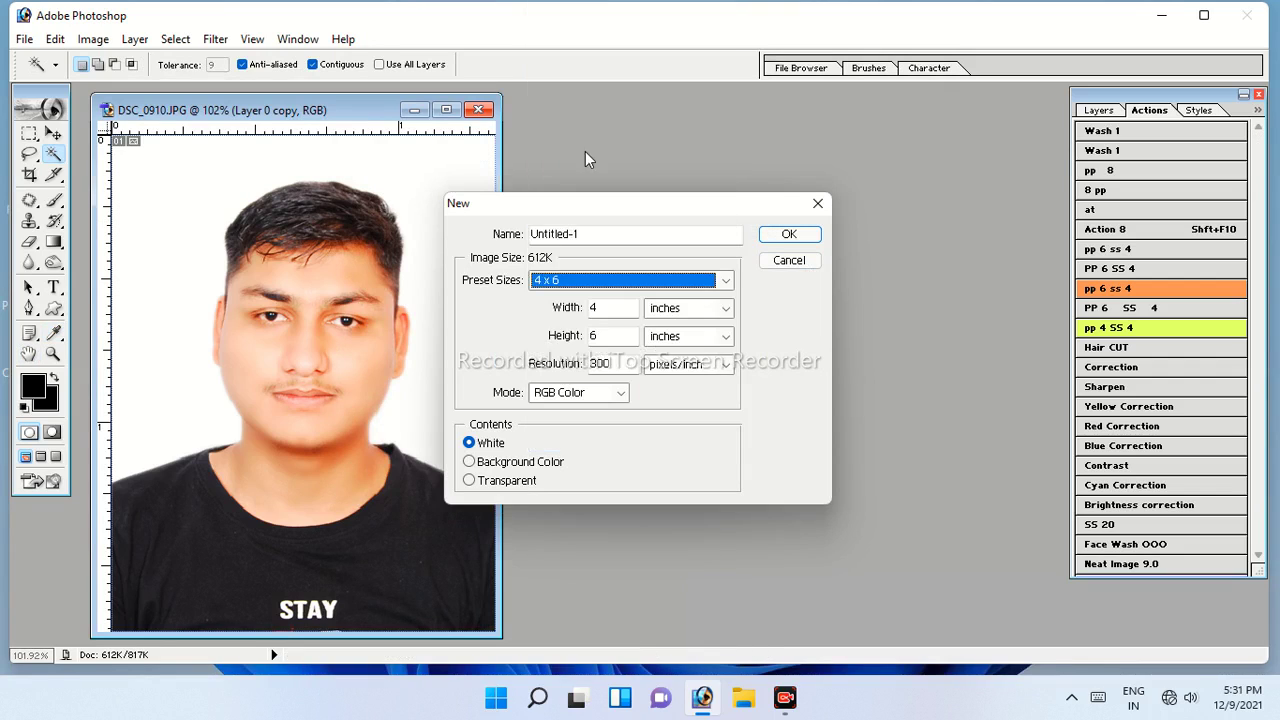
pyautogui.click(789, 234)
pyautogui.moveTo(150, 128); pyautogui.dragTo(647, 156)
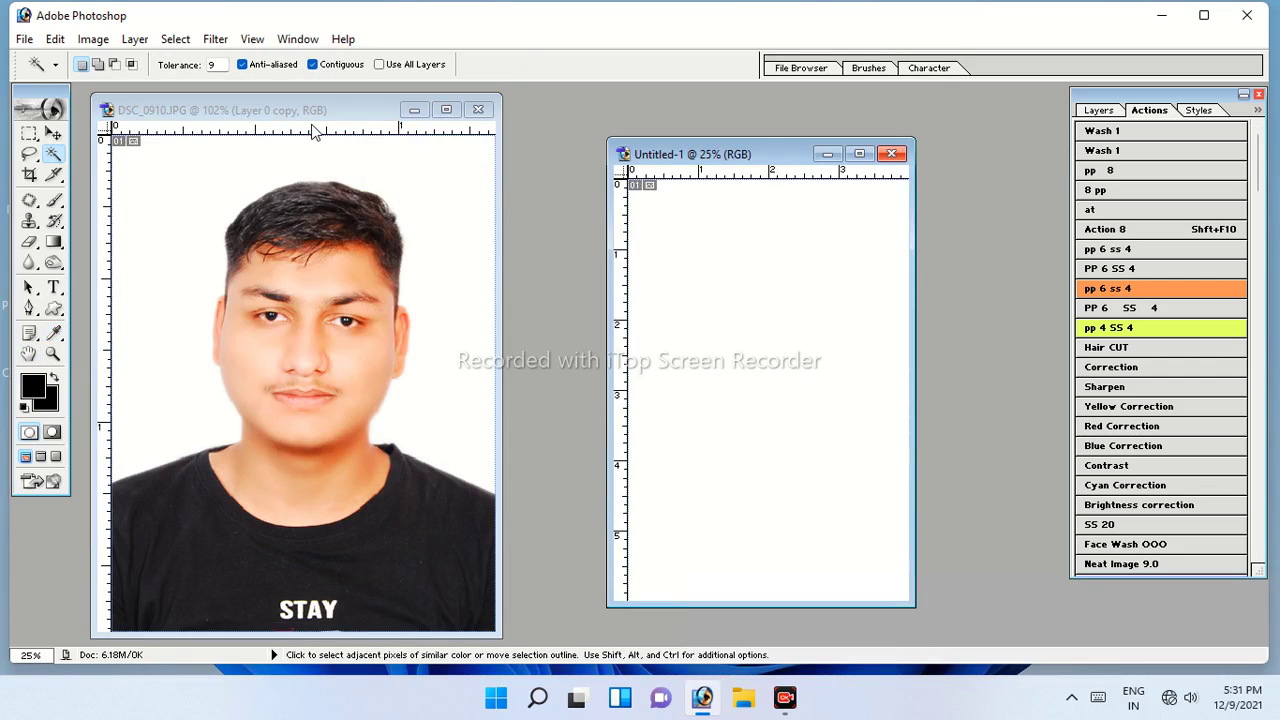
# Copy the portrait onto the 4 x 6 sheet, rotate it 90° clockwise, and place it at the top.
pyautogui.click(314, 132)
pyautogui.press('v')
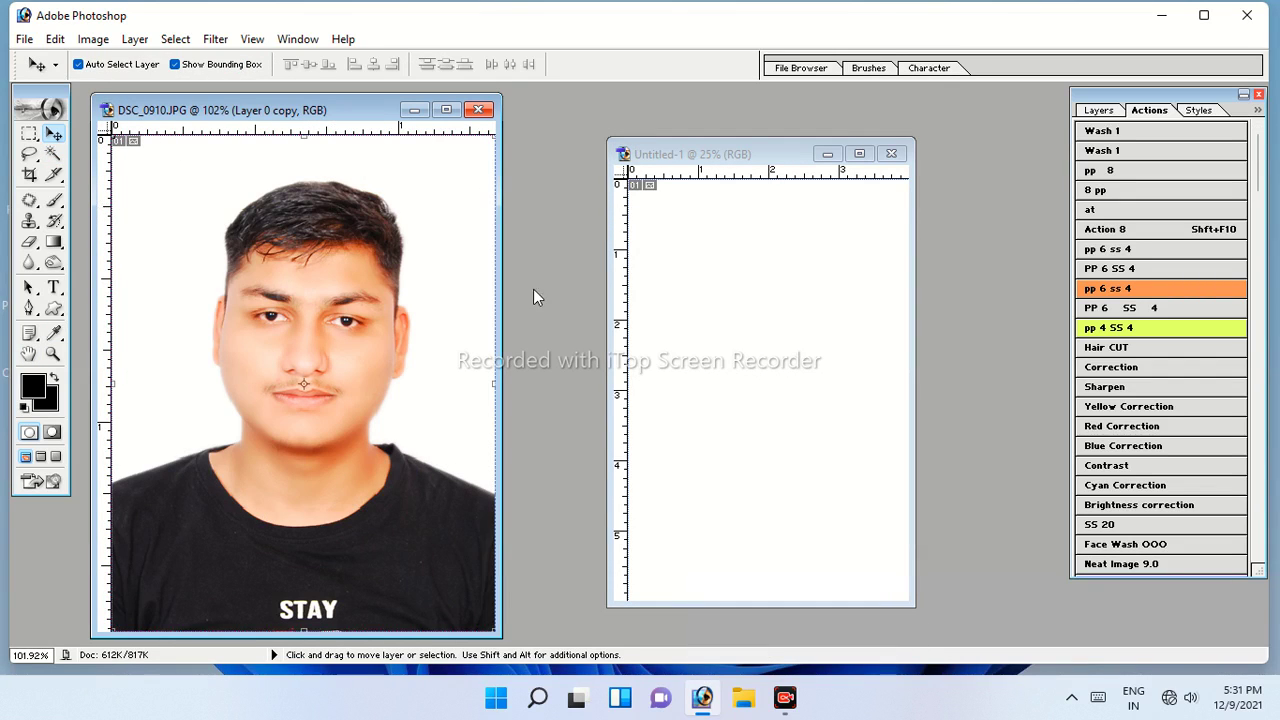
pyautogui.click(1100, 112)
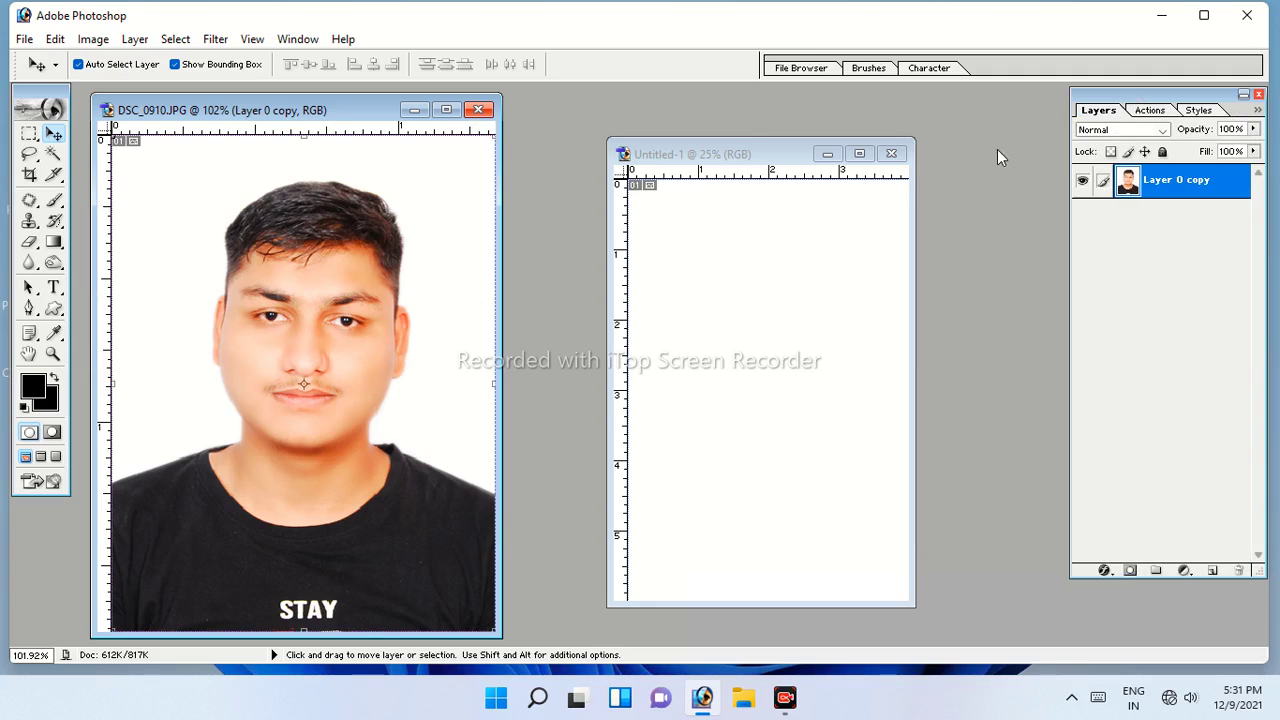
pyautogui.moveTo(326, 234); pyautogui.dragTo(706, 248)
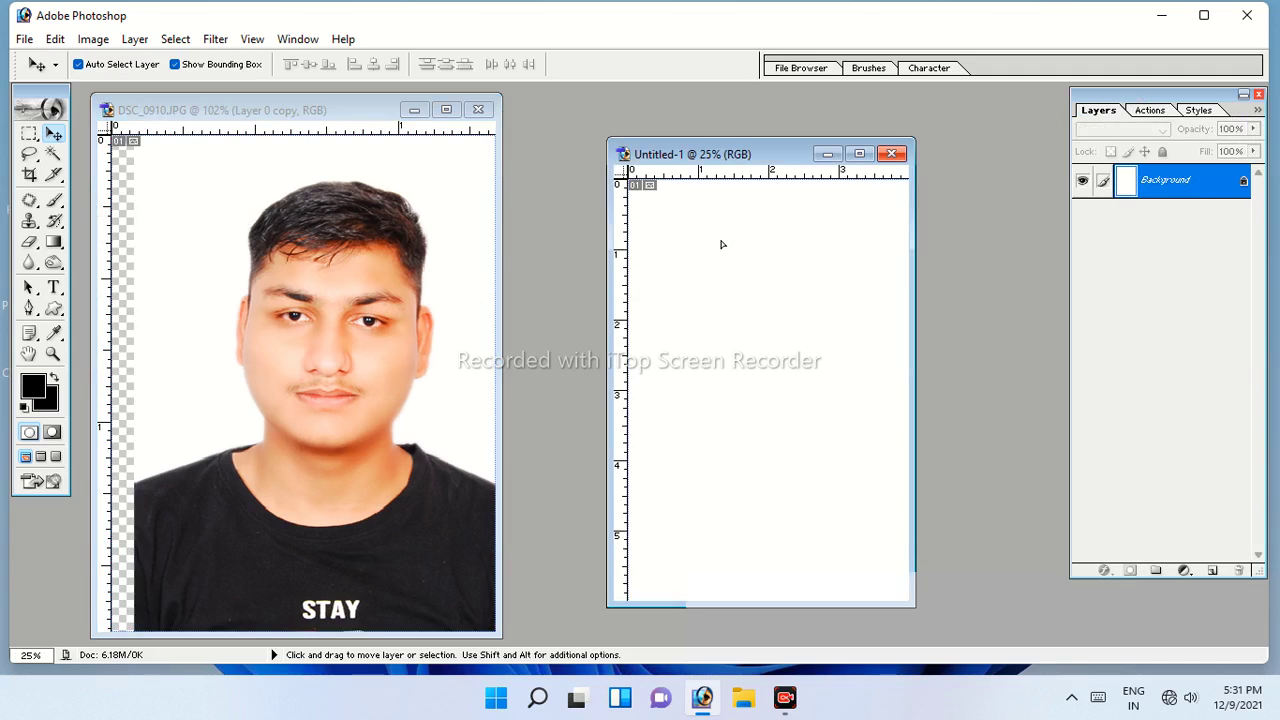
pyautogui.click(740, 208)
pyautogui.rightClick(760, 206)
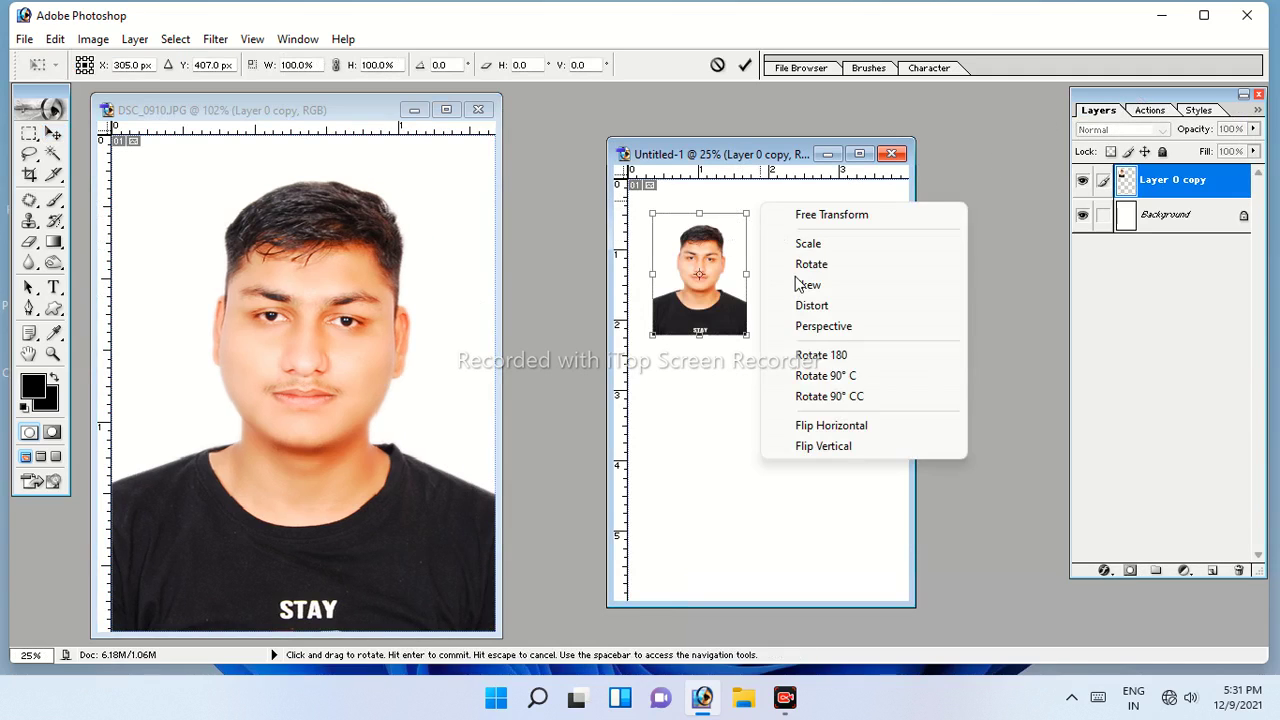
pyautogui.click(850, 375)
pyautogui.press('Return')
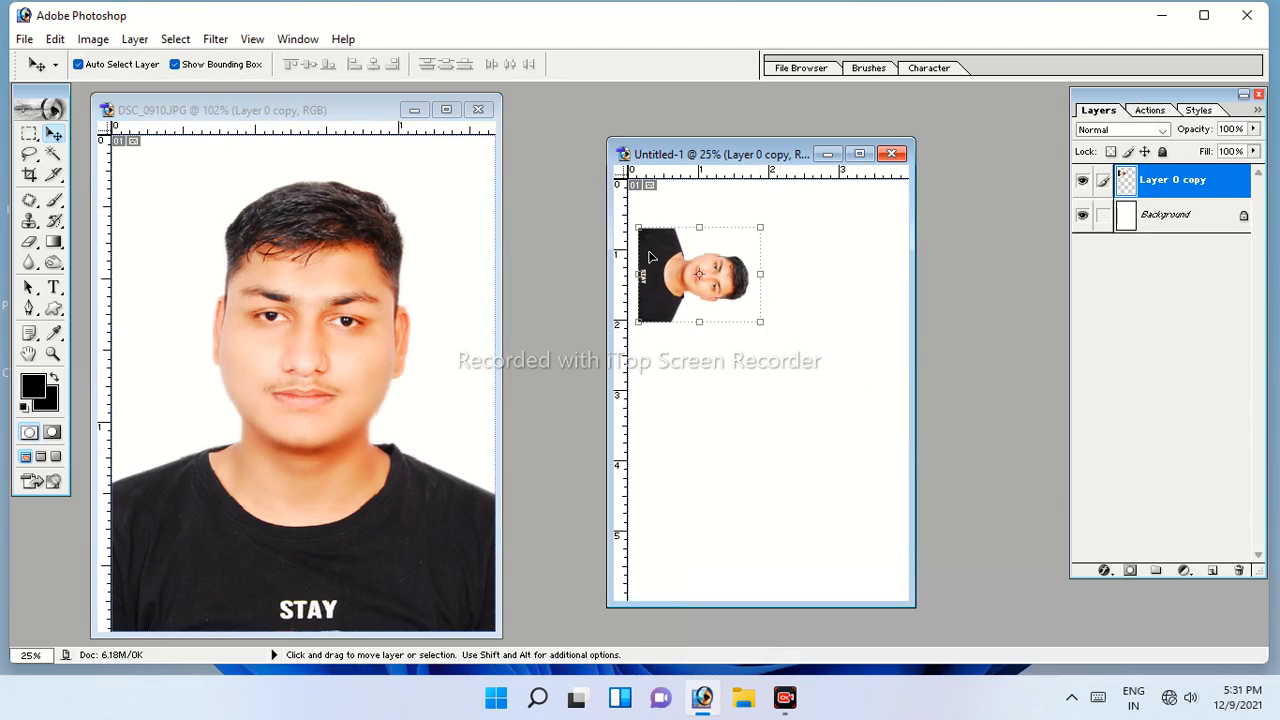
pyautogui.moveTo(658, 256); pyautogui.dragTo(658, 218)
pyautogui.click(658, 218)
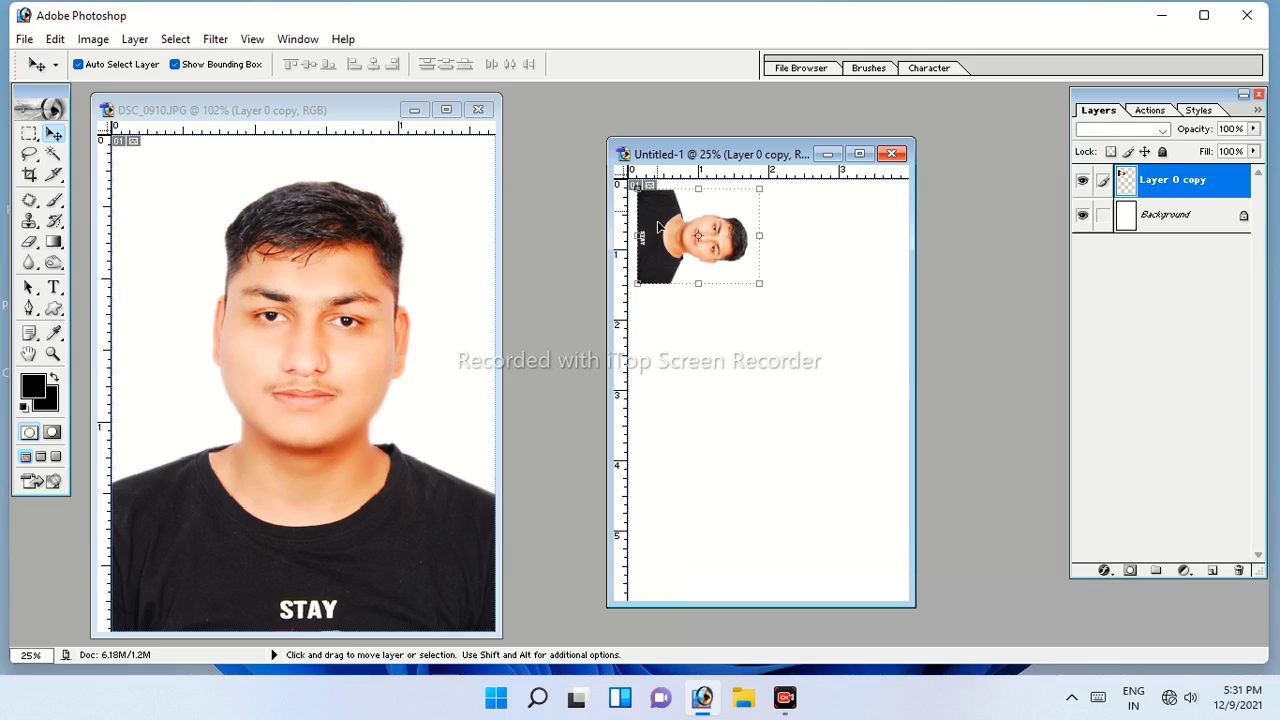
# Duplicate the photo down into a merged column of four and hide the white Background layer.
pyautogui.keyDown('alt'); pyautogui.moveTo(668, 232); pyautogui.dragTo(663, 450); pyautogui.keyUp('alt')
pyautogui.hotkey('ctrl', 'e')
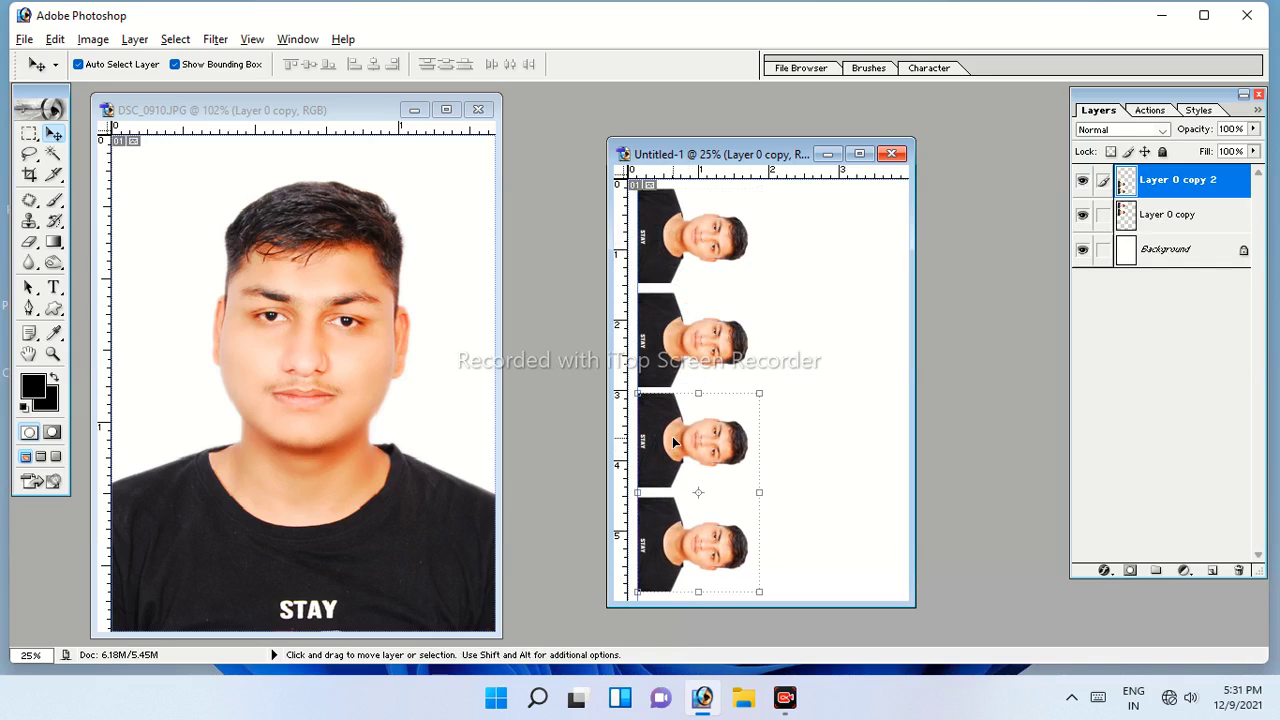
pyautogui.hotkey('ctrl', 'e')
pyautogui.click(801, 194)
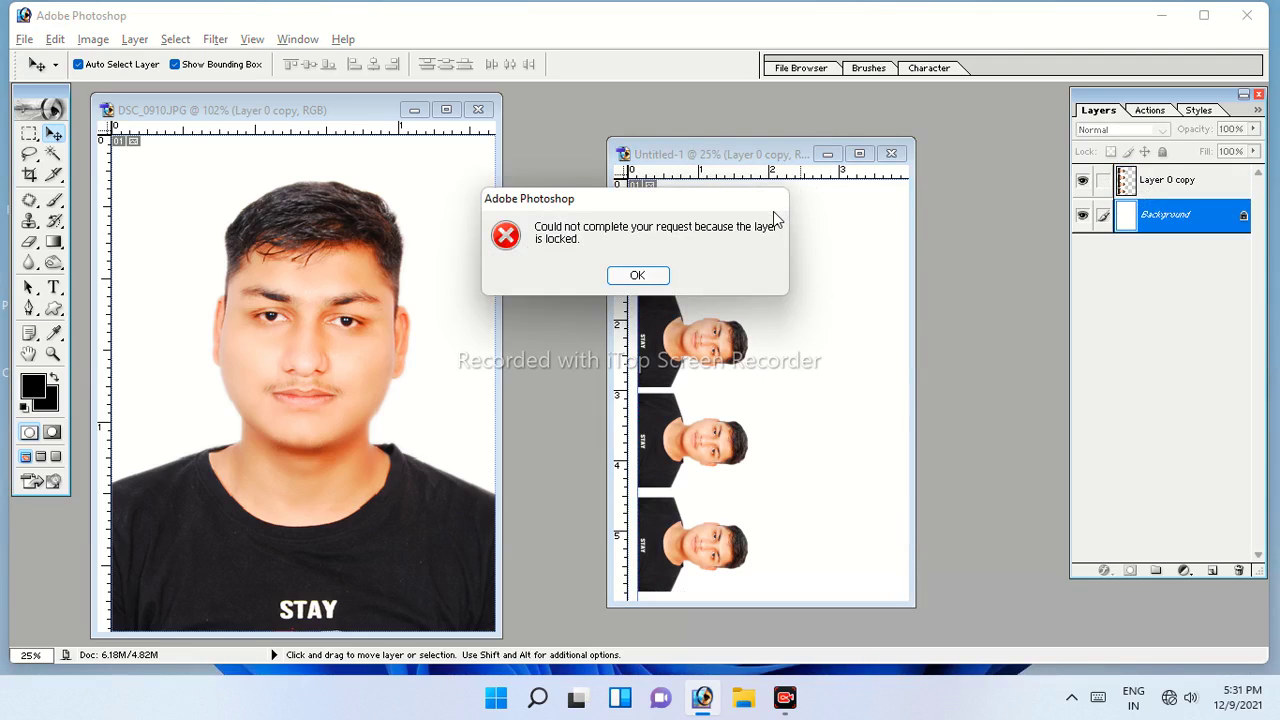
pyautogui.click(637, 275)
pyautogui.click(1078, 216)
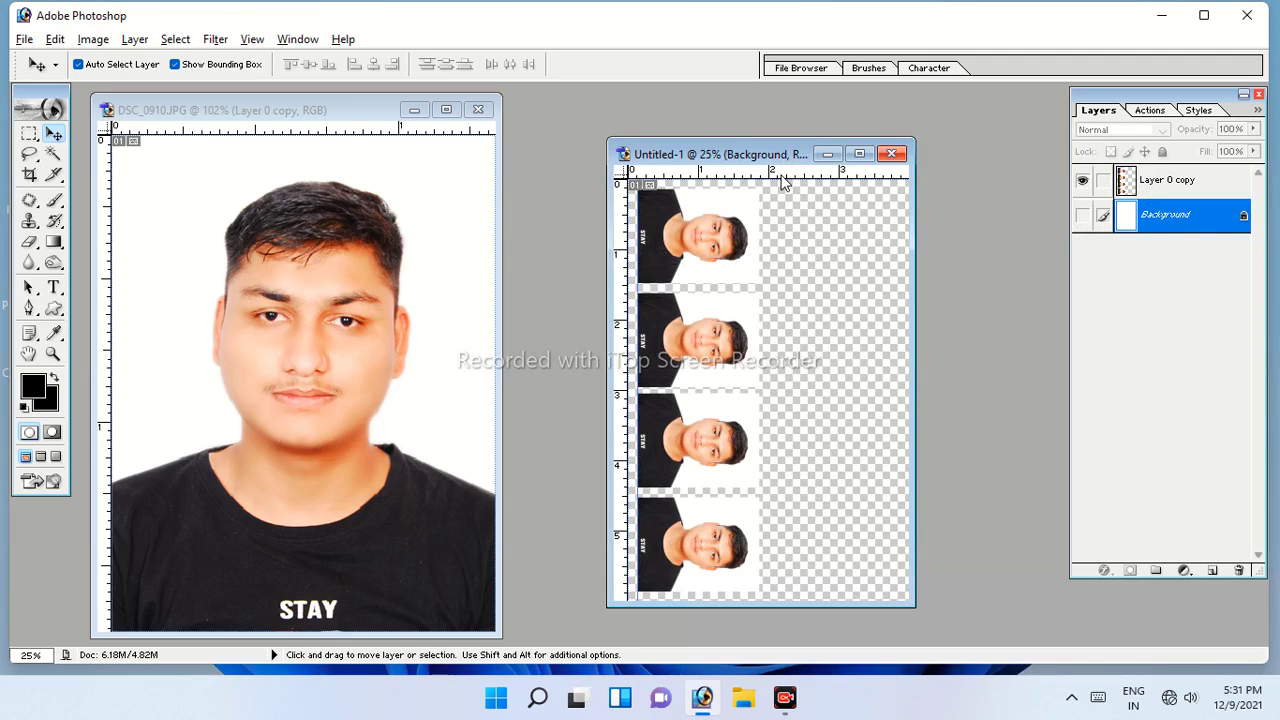
# Duplicate the photo column into the right half and merge both columns into one layer.
pyautogui.click(712, 228)
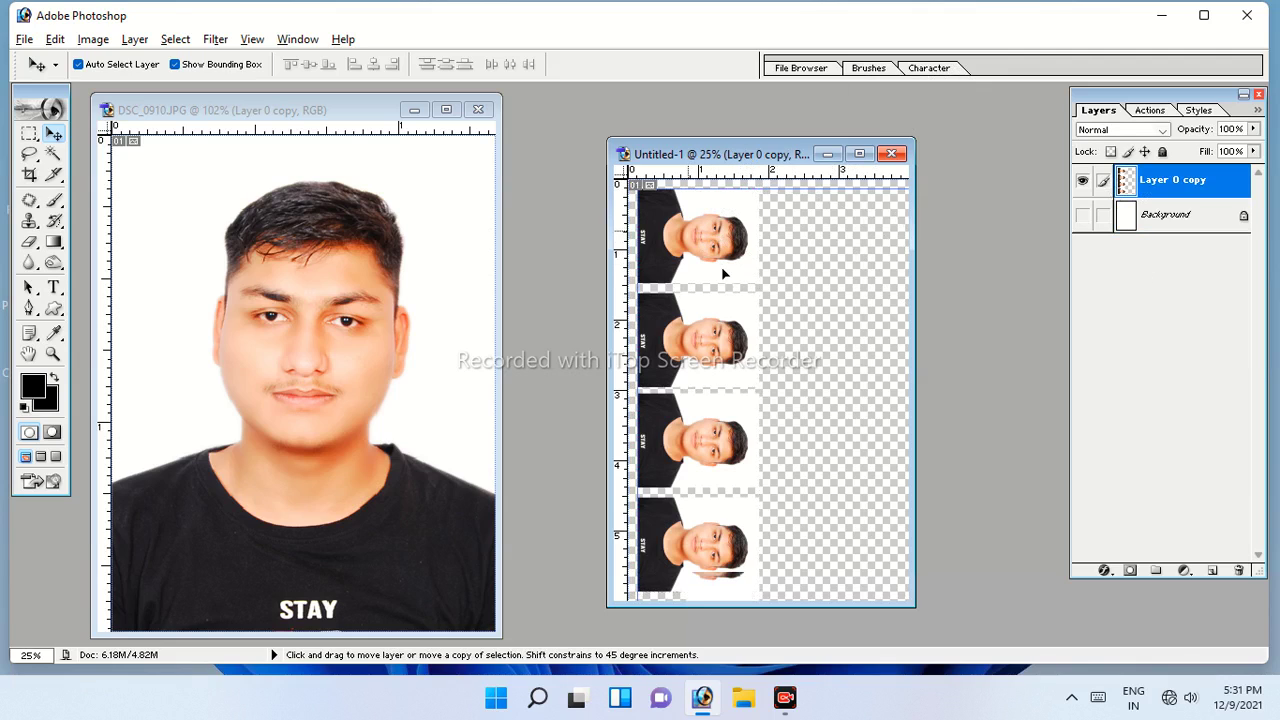
pyautogui.moveTo(729, 282); pyautogui.dragTo(821, 226)
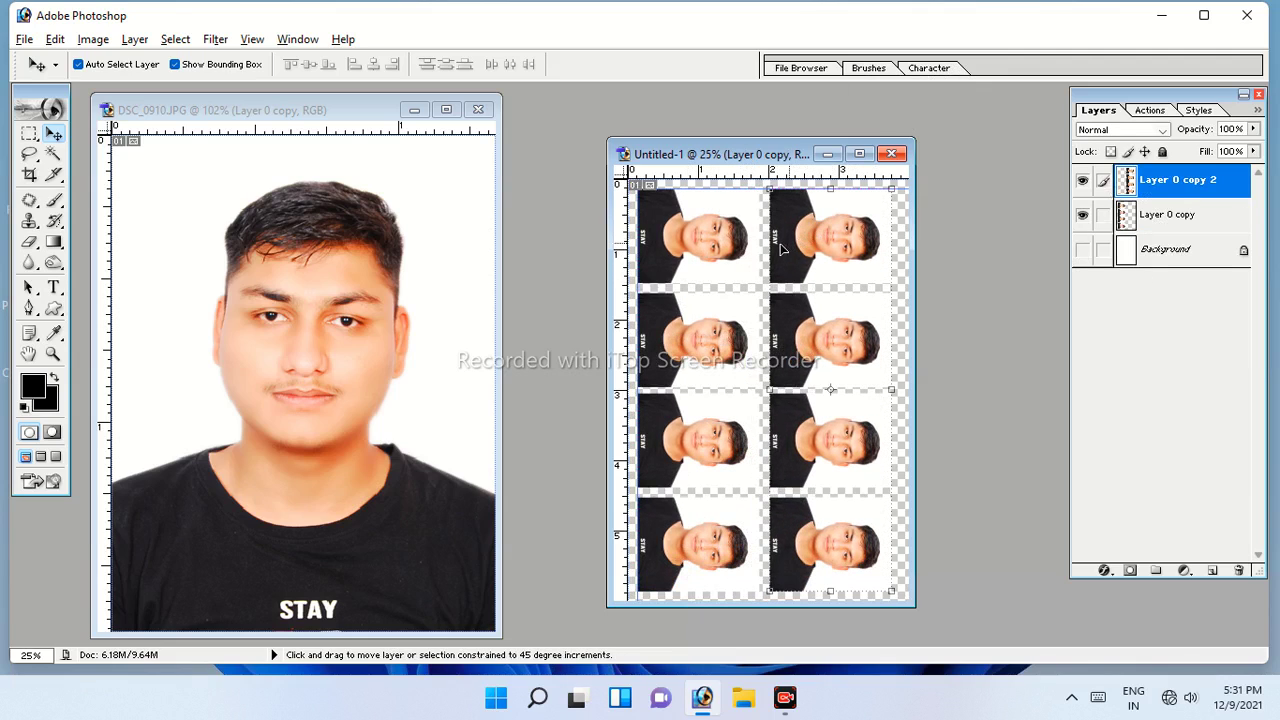
pyautogui.hotkey('ctrl', 'e')
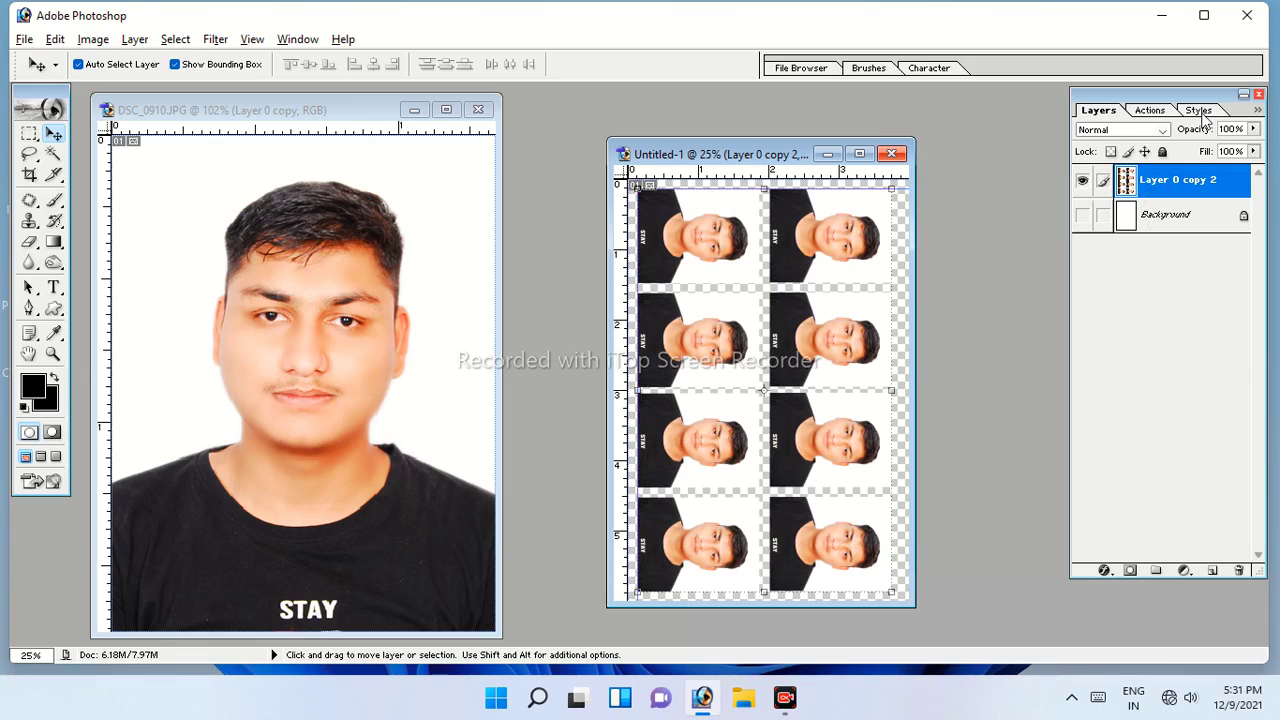
pyautogui.moveTo(767, 137); pyautogui.dragTo(713, 108)
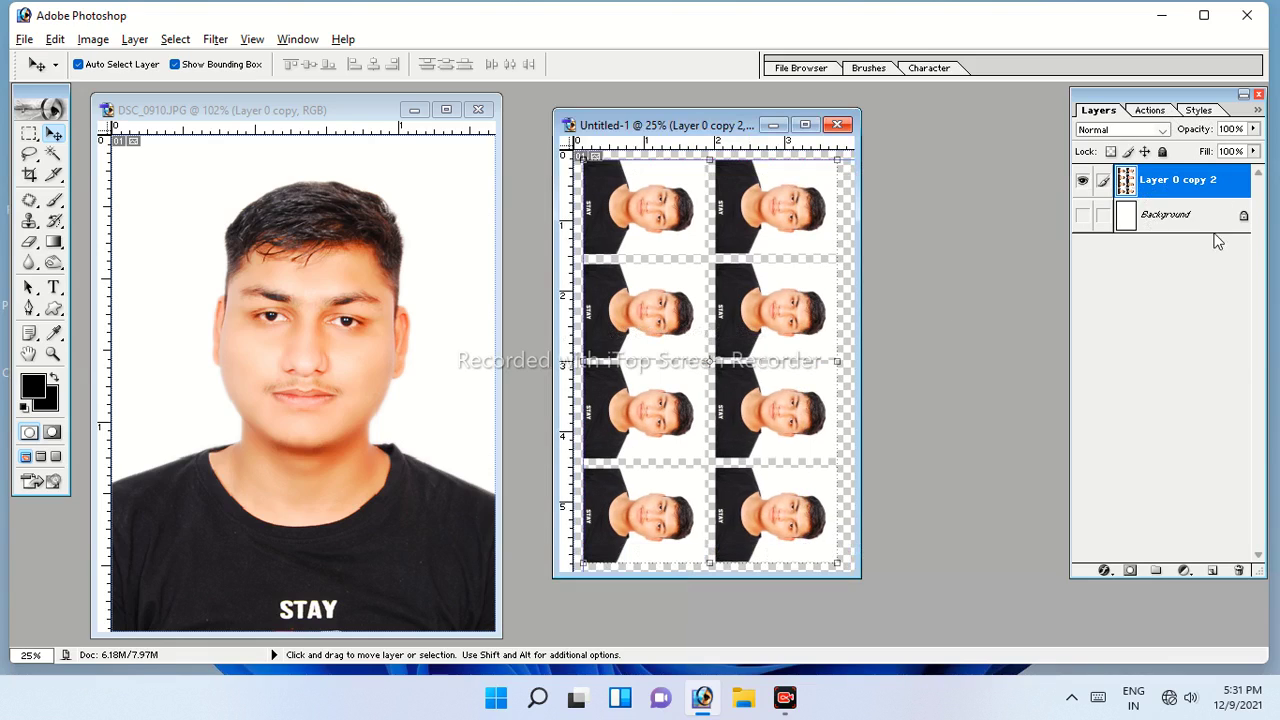
# Browse the Actions and Styles palettes and apply styles to the photo tiles layer.
pyautogui.click(1153, 112)
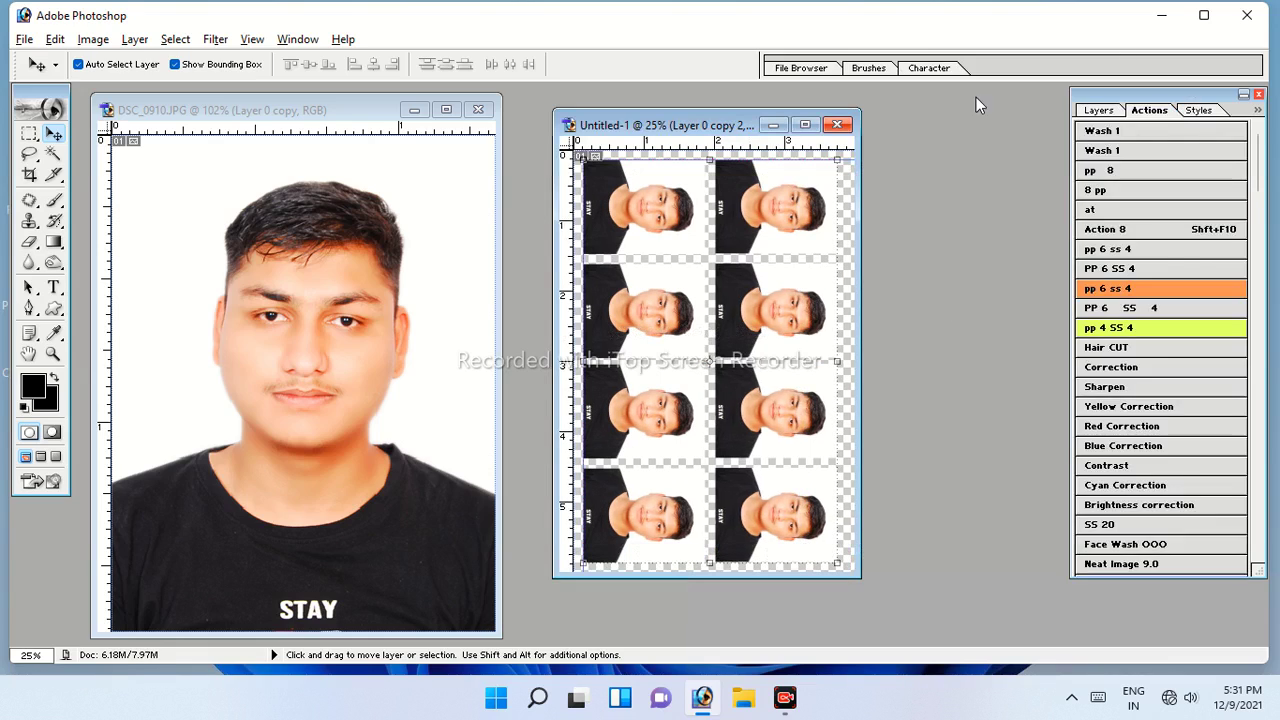
pyautogui.click(1198, 110)
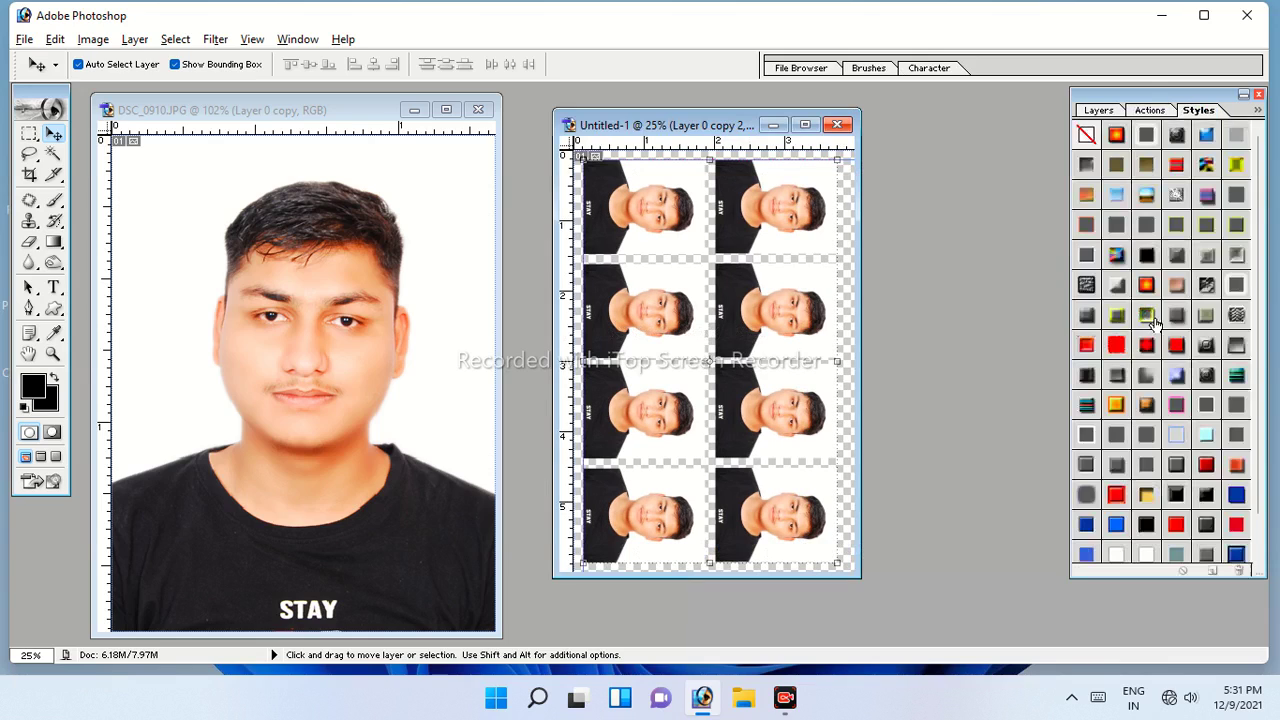
pyautogui.scroll(-2, 1153, 540)
pyautogui.click(1118, 430)
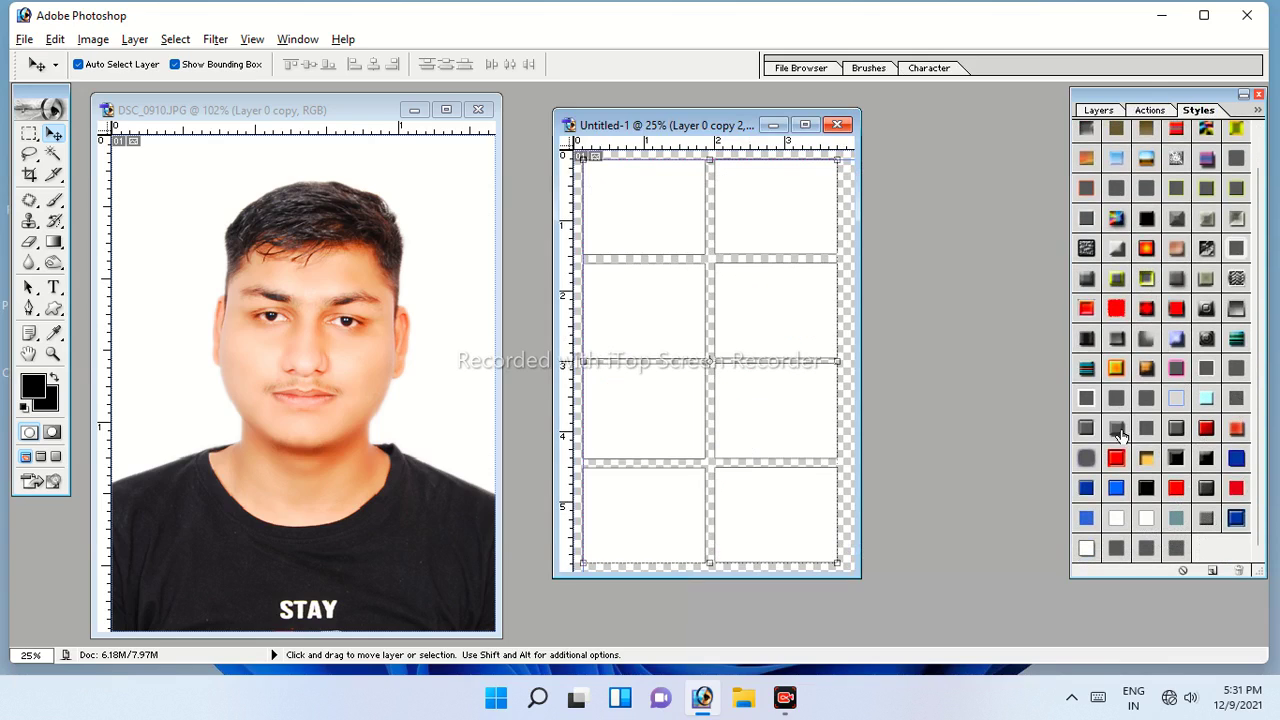
pyautogui.click(1150, 553)
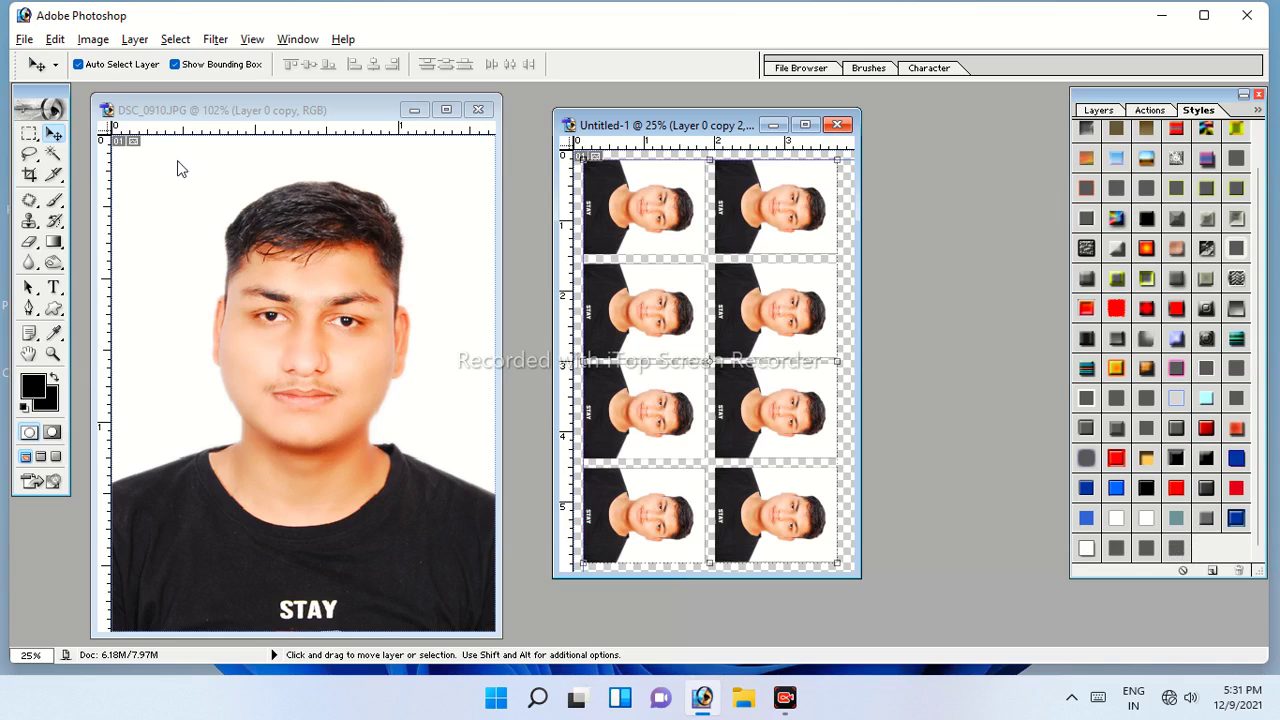
# Flatten the sheet into one image, discarding the hidden layers.
pyautogui.click(137, 39)
pyautogui.click(229, 634)
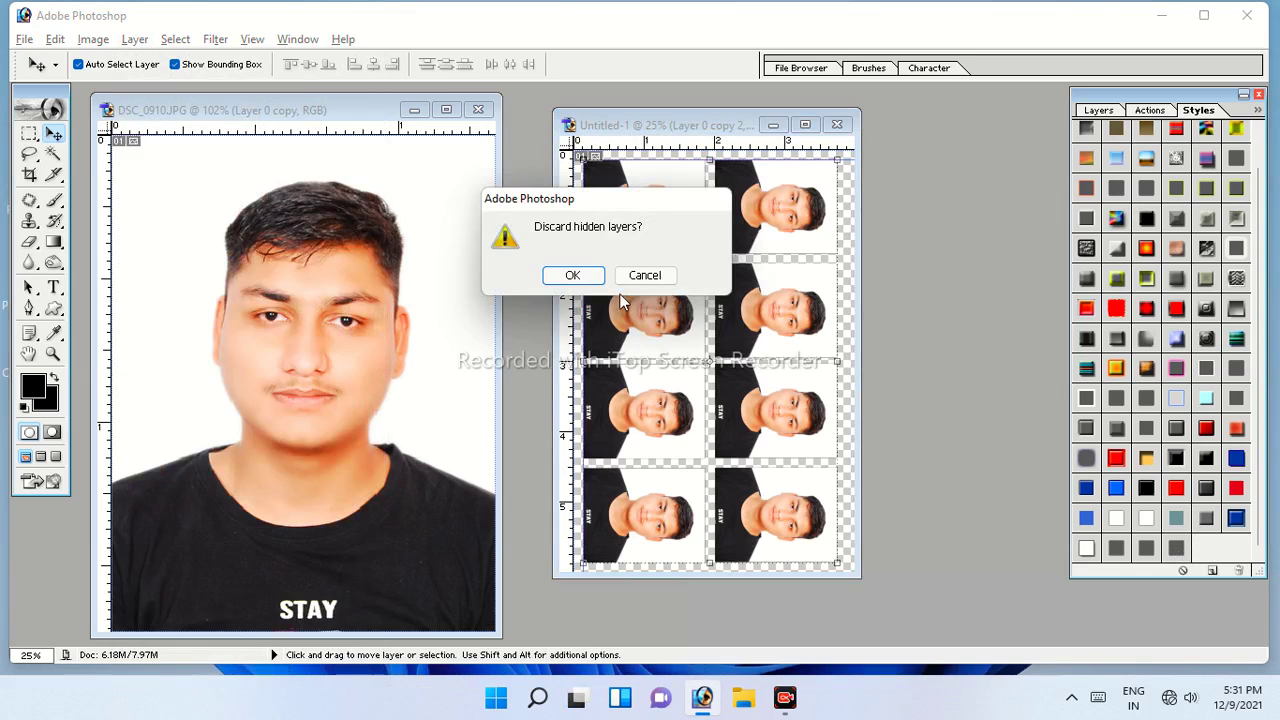
pyautogui.click(573, 276)
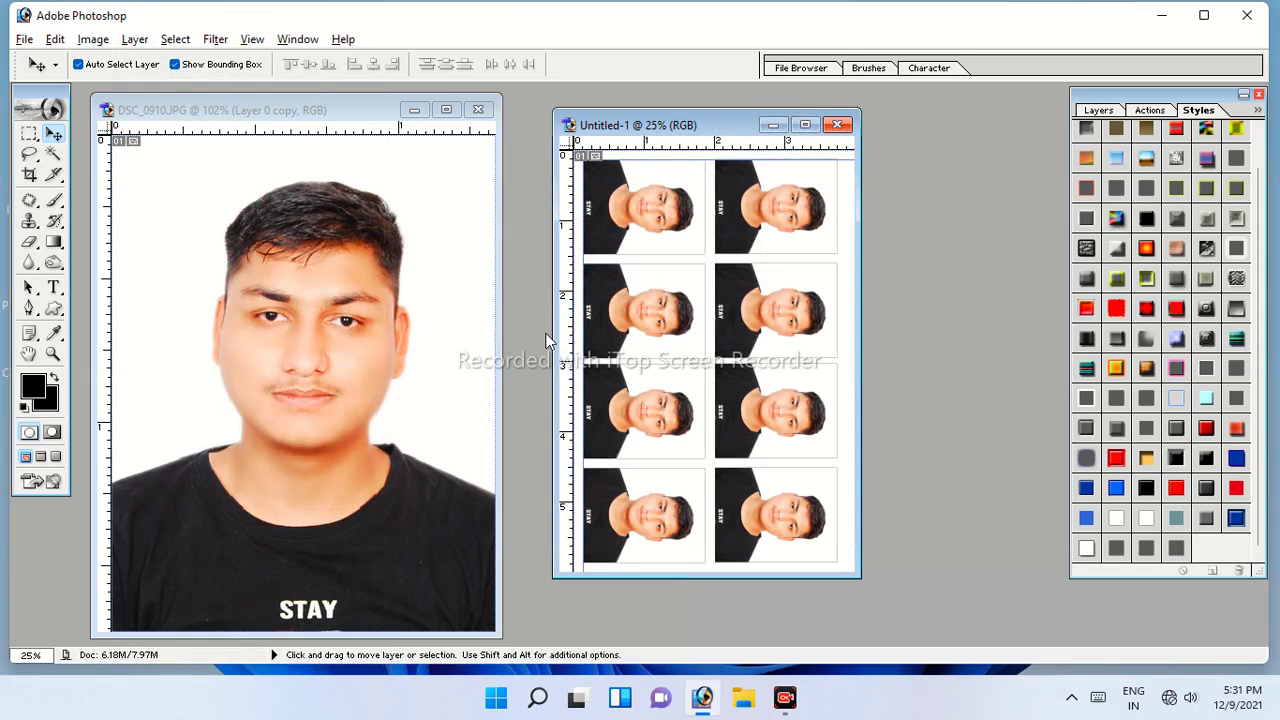
pyautogui.click(24, 39)
# Print the sheet scaled to fit media on the EPSON L130 with preset 1, then minimize Photoshop.
pyautogui.click(127, 471)
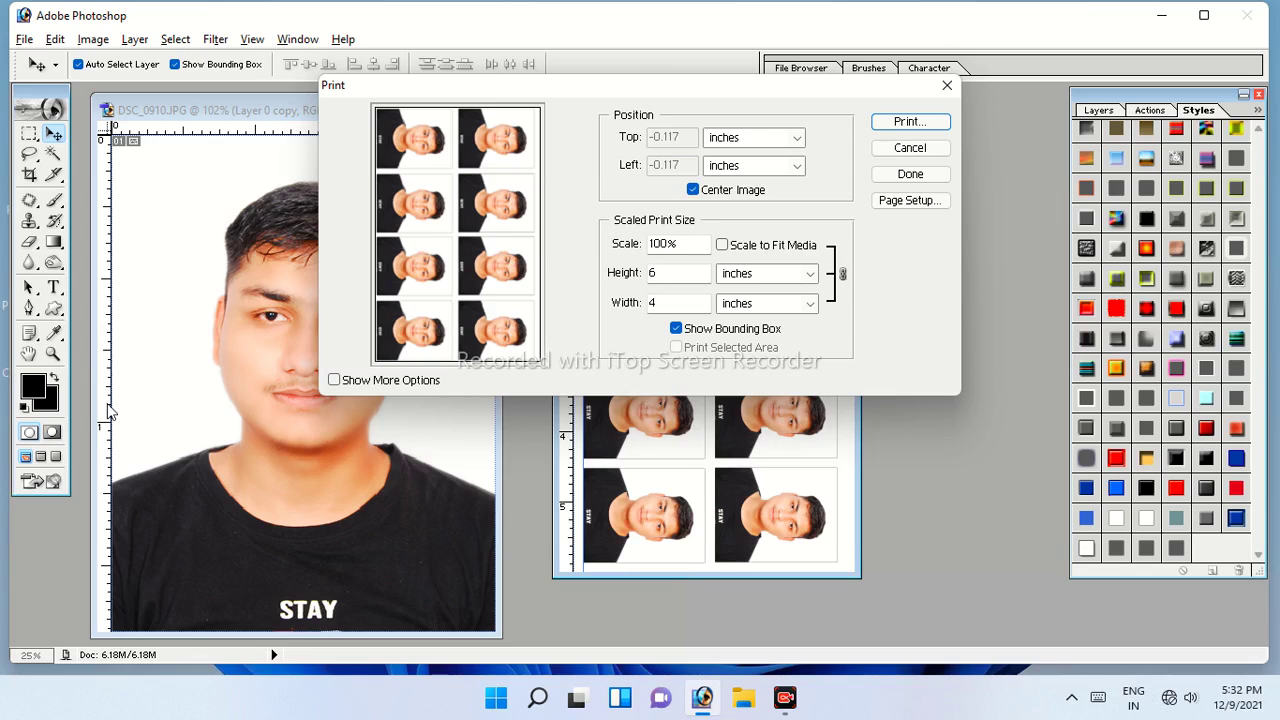
pyautogui.click(805, 247)
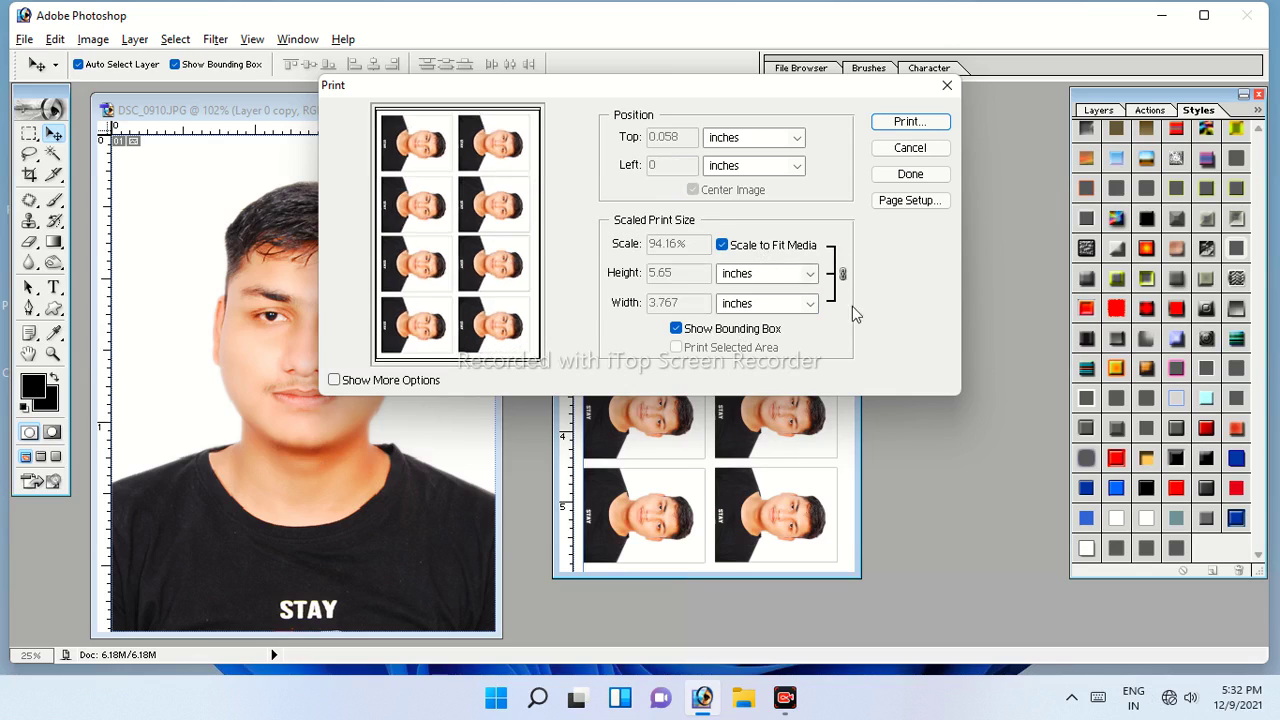
pyautogui.click(900, 122)
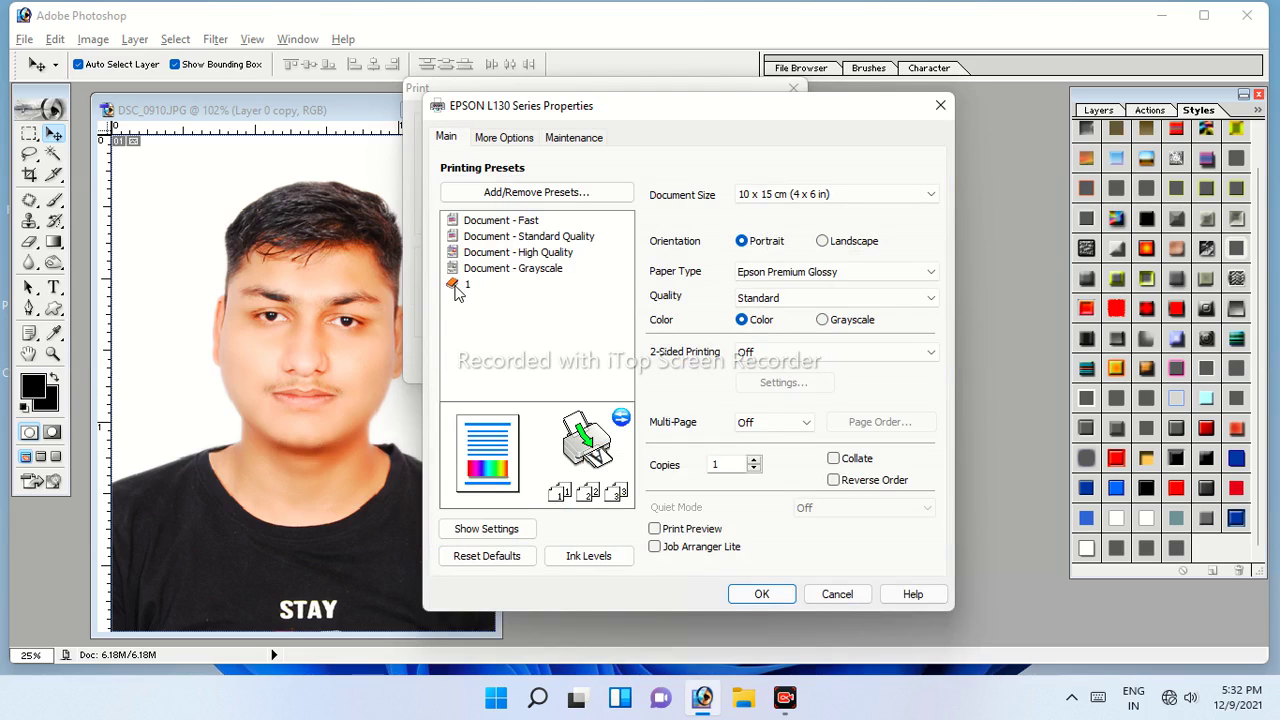
pyautogui.click(455, 286)
pyautogui.click(762, 594)
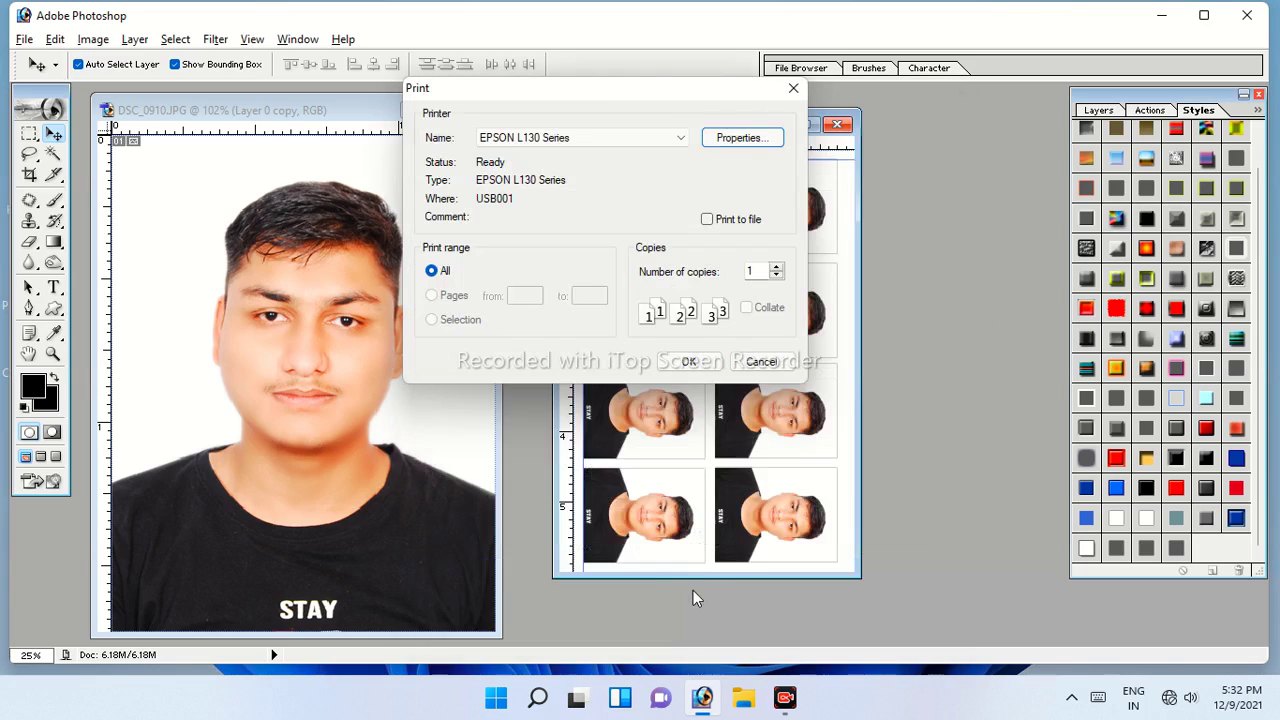
pyautogui.click(686, 362)
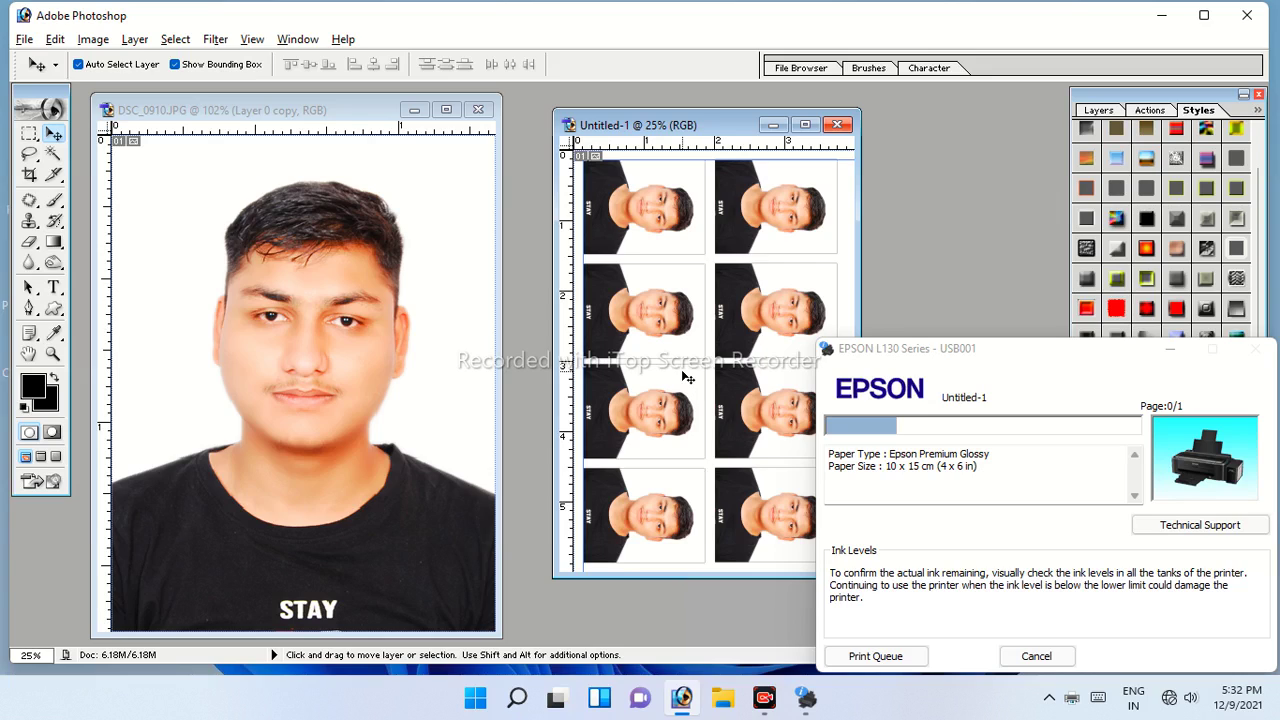
pyautogui.click(1161, 16)
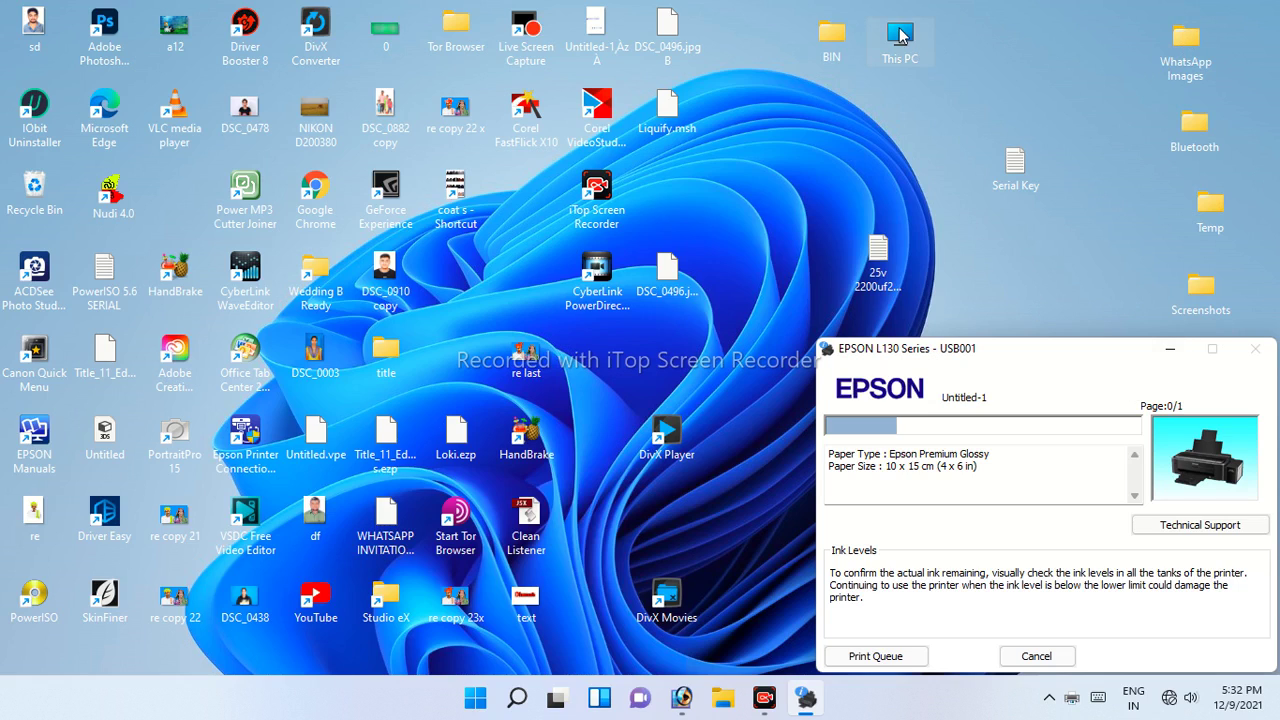
# Open This PC and browse to the MTP USB Device's Internal storage.
pyautogui.click(900, 36)
pyautogui.doubleClick(905, 38)
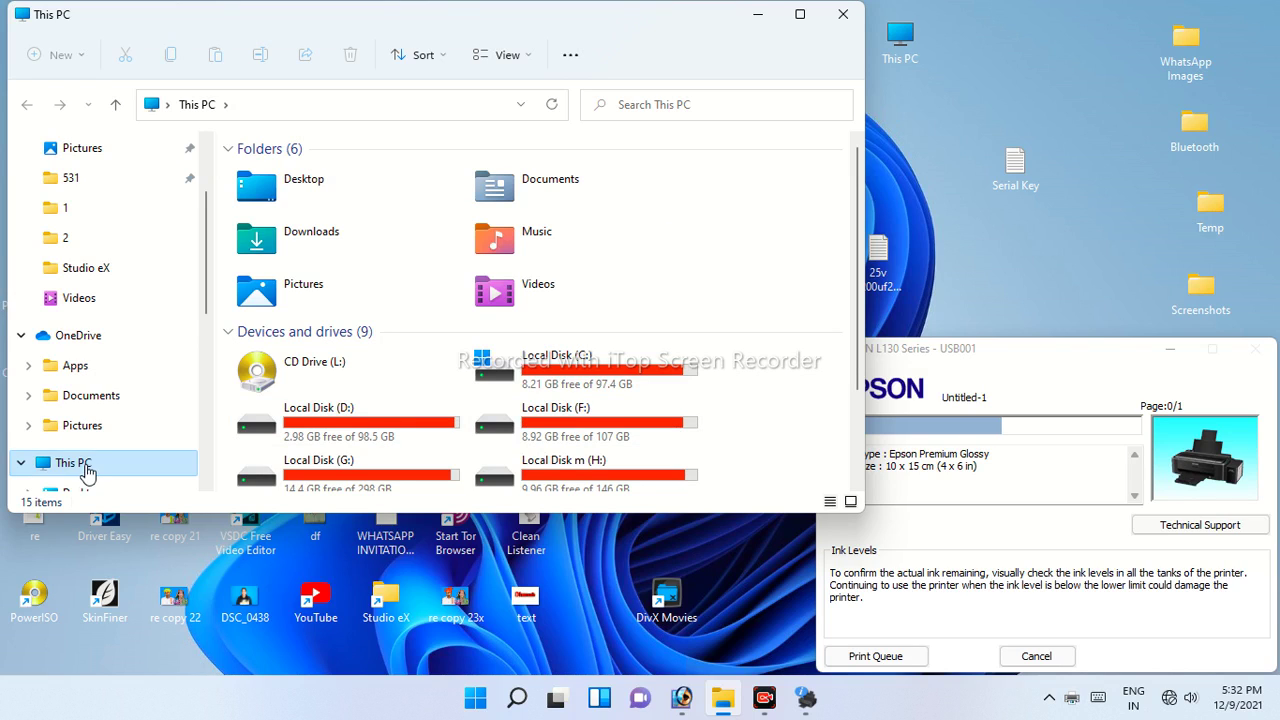
pyautogui.click(82, 466)
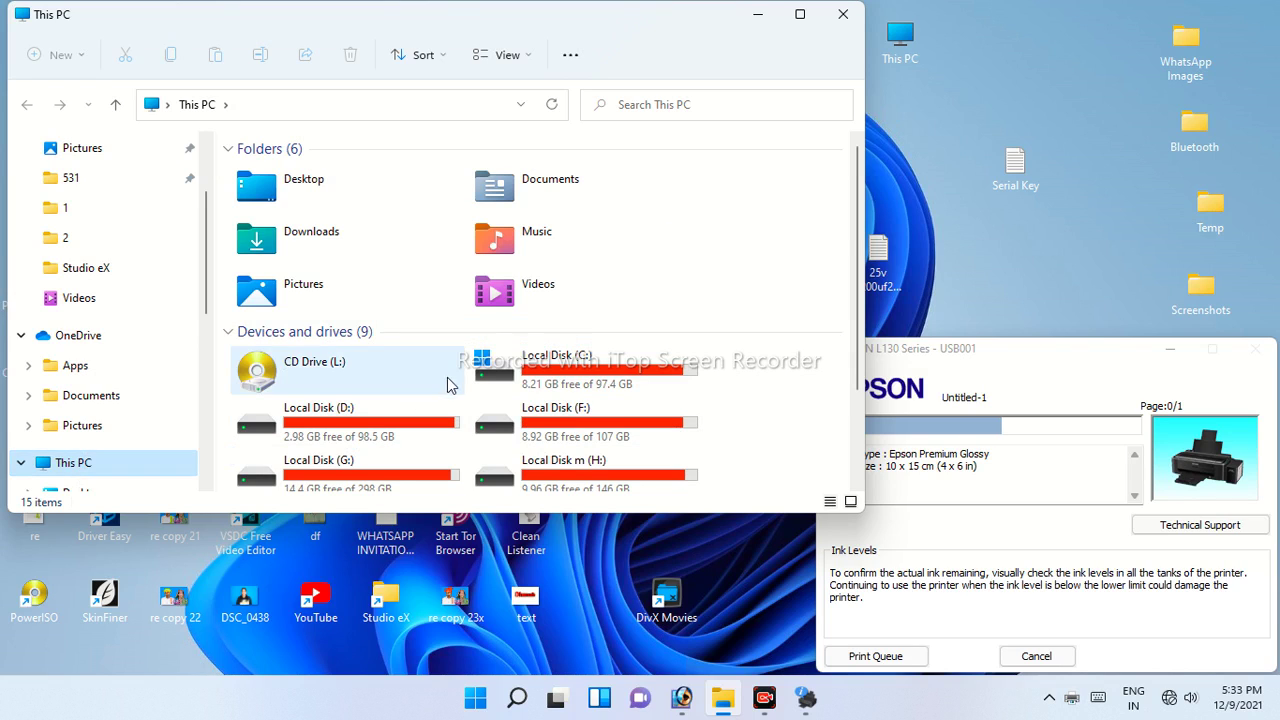
pyautogui.scroll(-2, 449, 379)
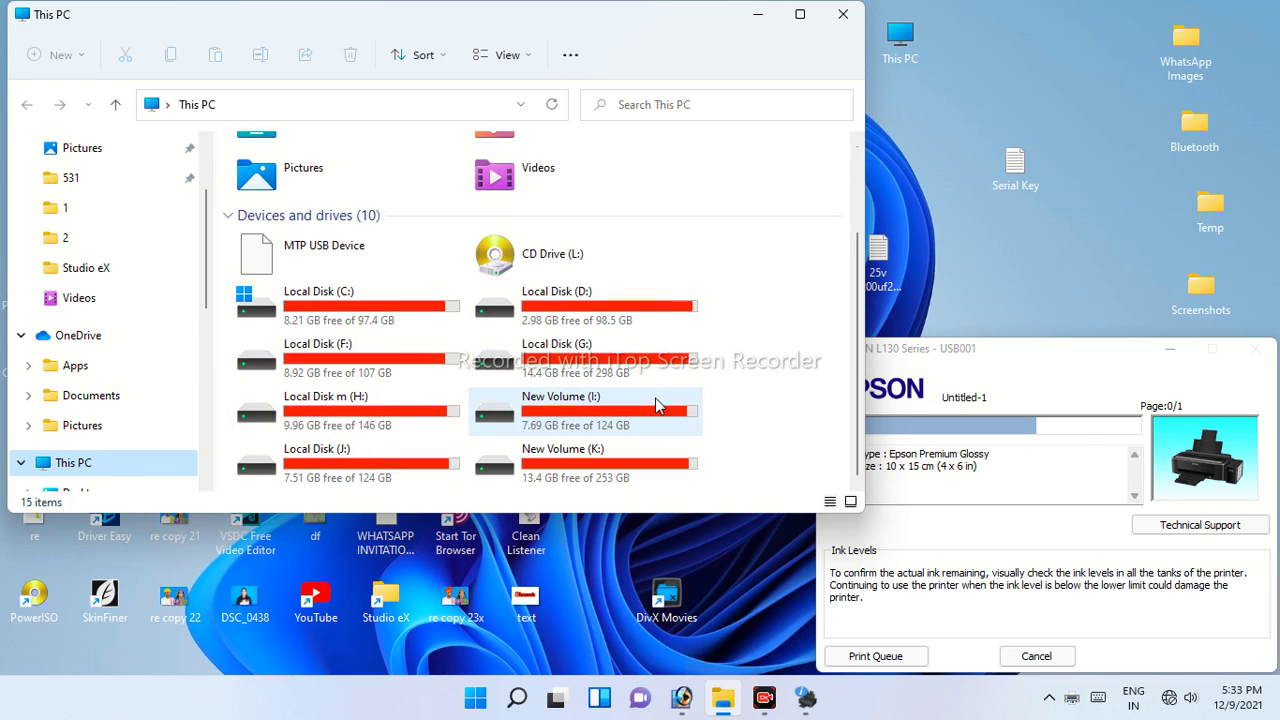
pyautogui.click(270, 262)
pyautogui.doubleClick(270, 262)
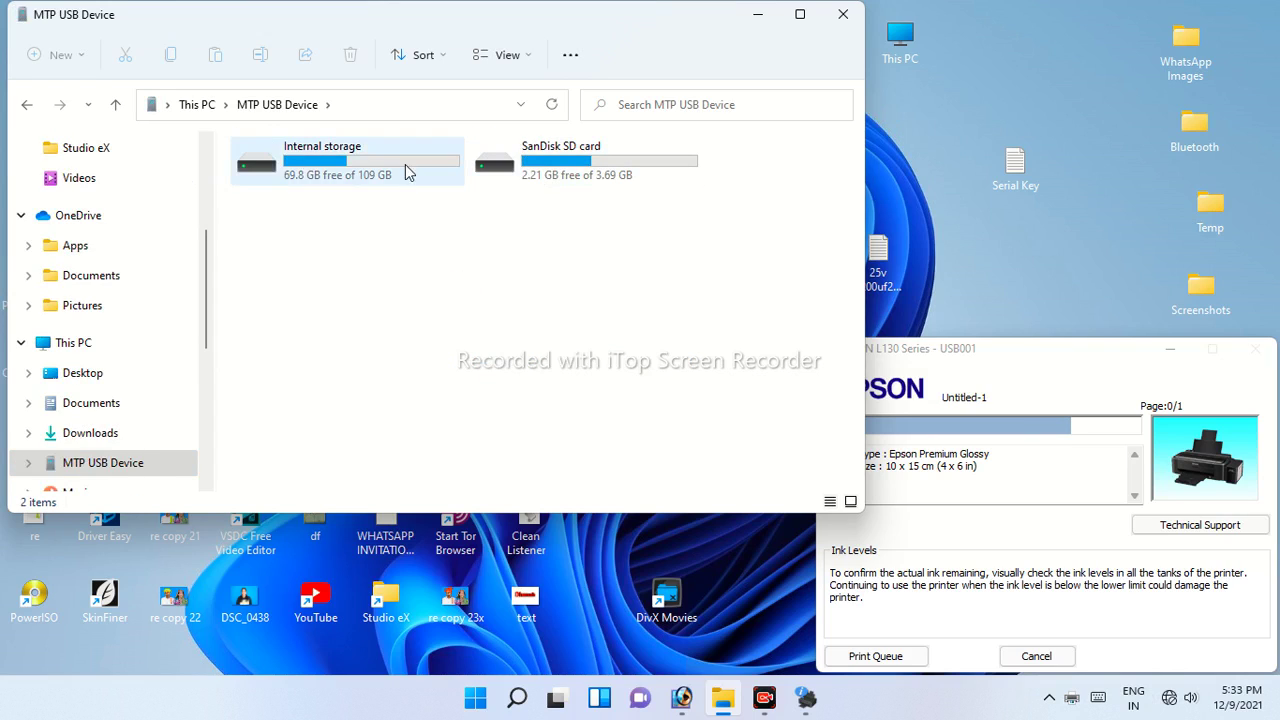
pyautogui.doubleClick(405, 164)
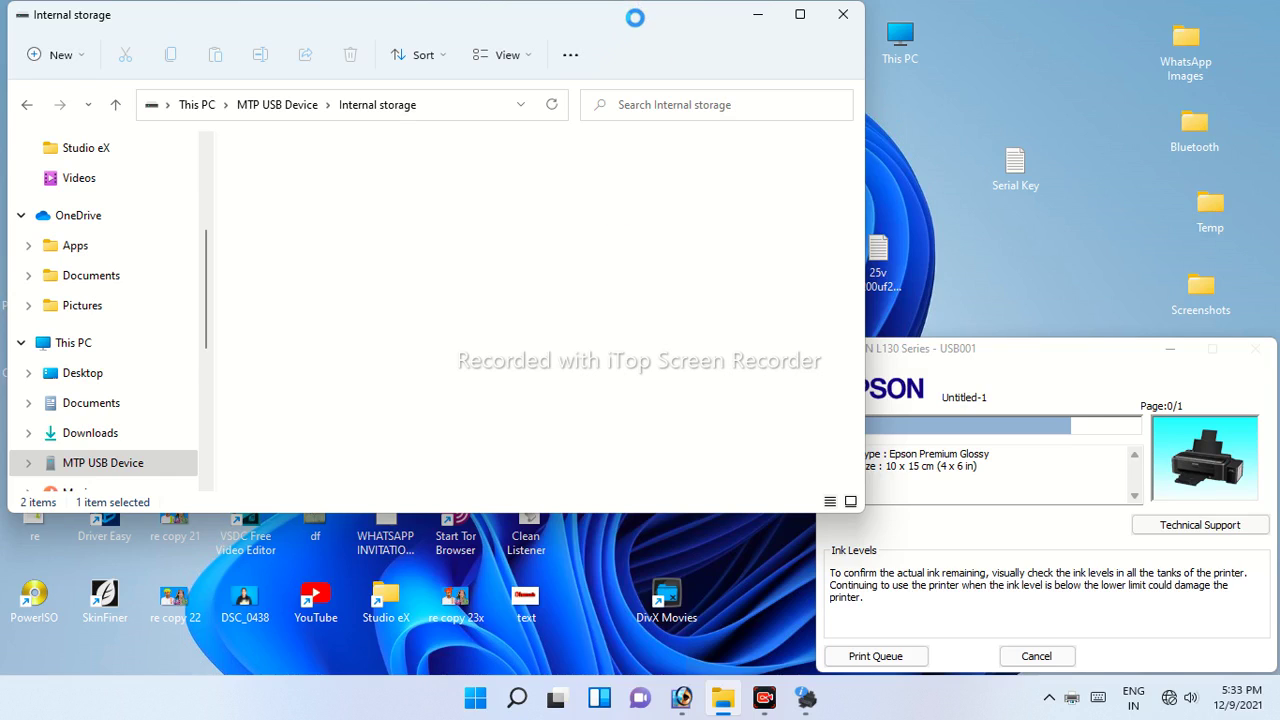
# Switch Internal storage to List view and reposition the Explorer window.
pyautogui.click(532, 58)
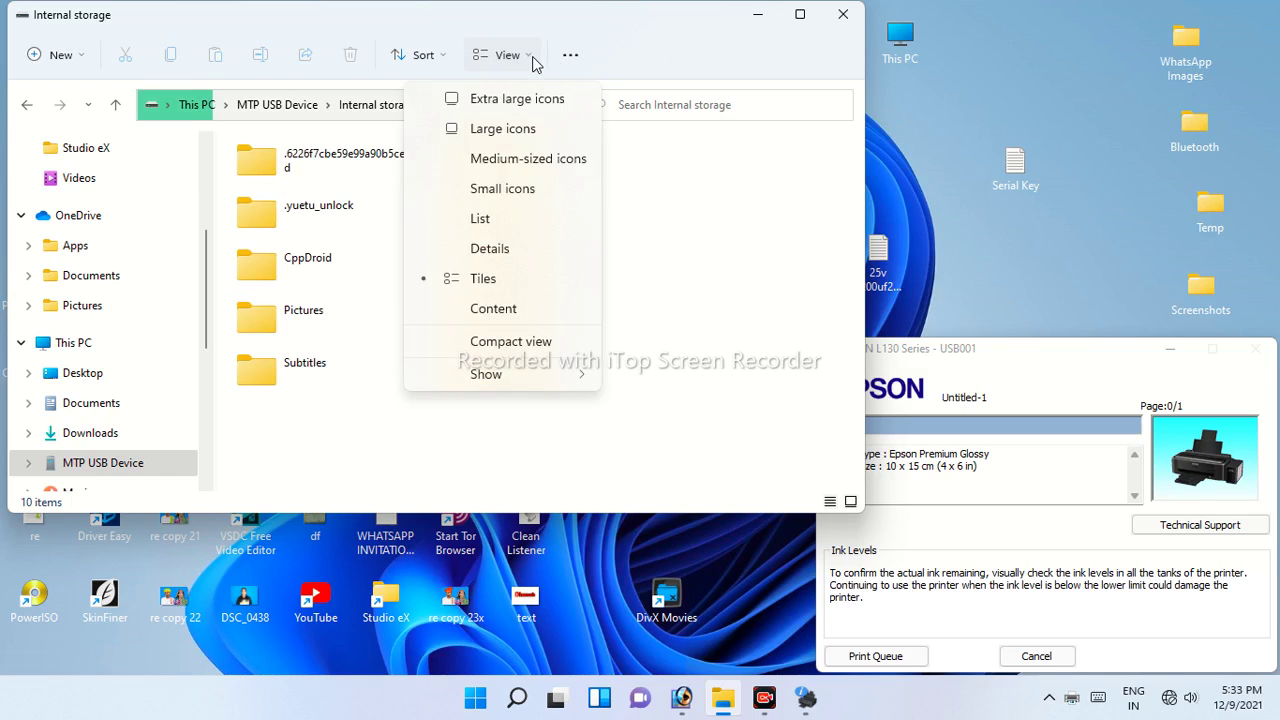
pyautogui.click(485, 218)
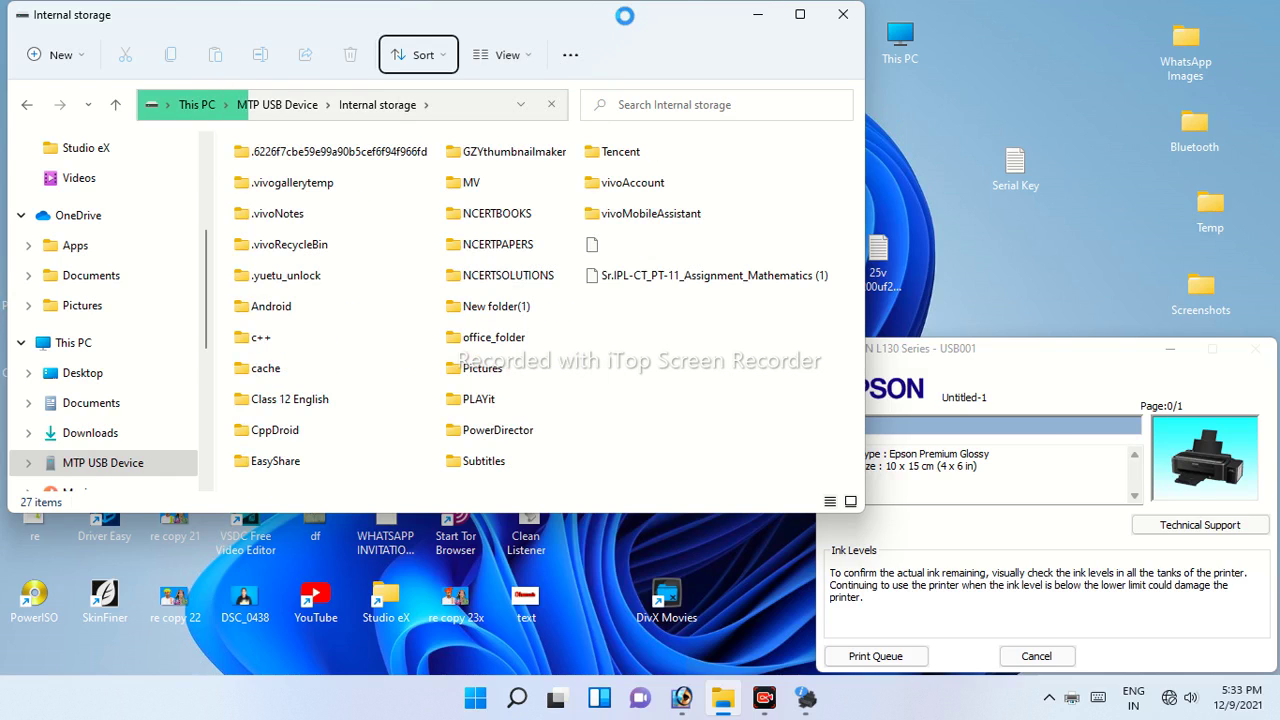
pyautogui.moveTo(624, 15); pyautogui.dragTo(961, 69)
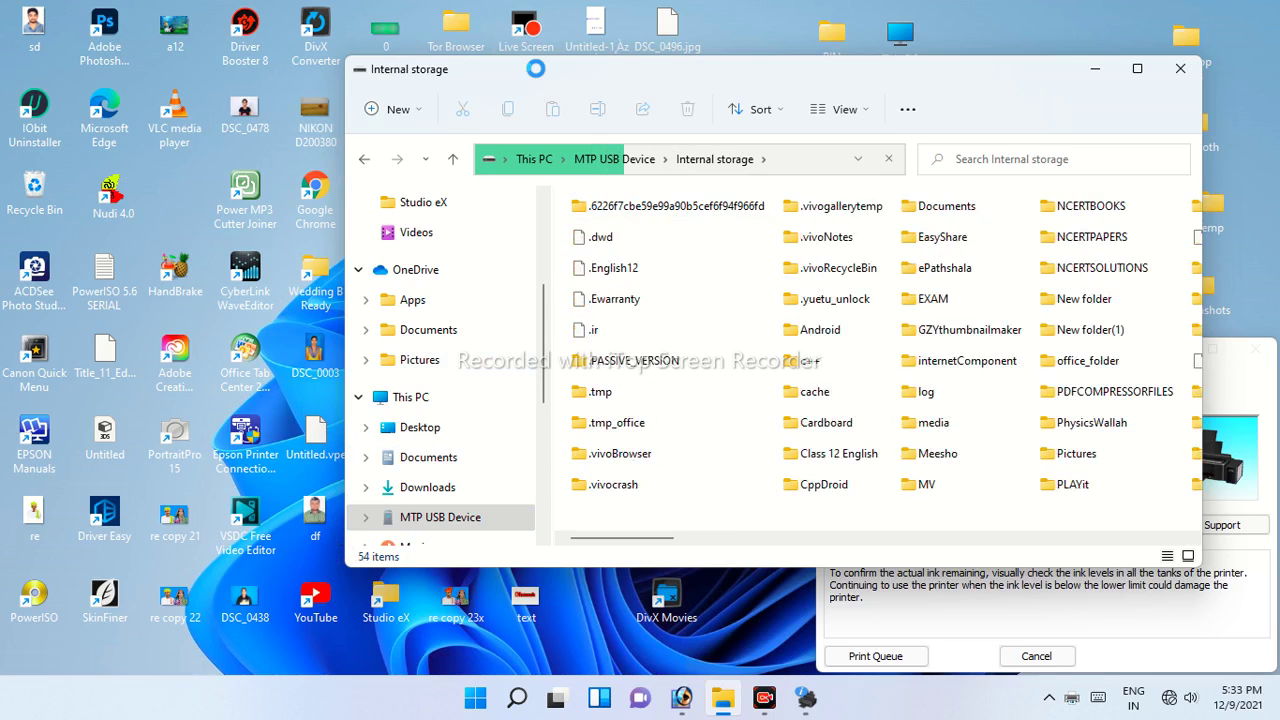
pyautogui.moveTo(535, 69); pyautogui.dragTo(755, 77)
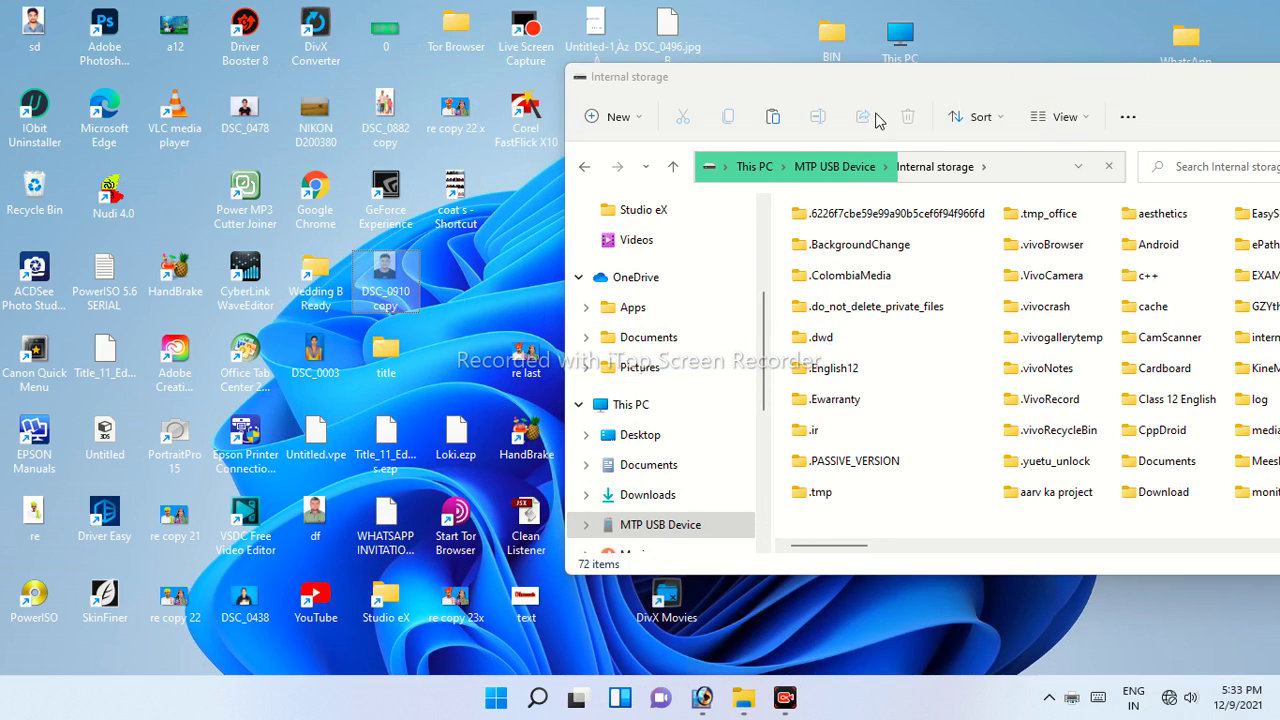
pyautogui.moveTo(1221, 84); pyautogui.dragTo(909, 87)
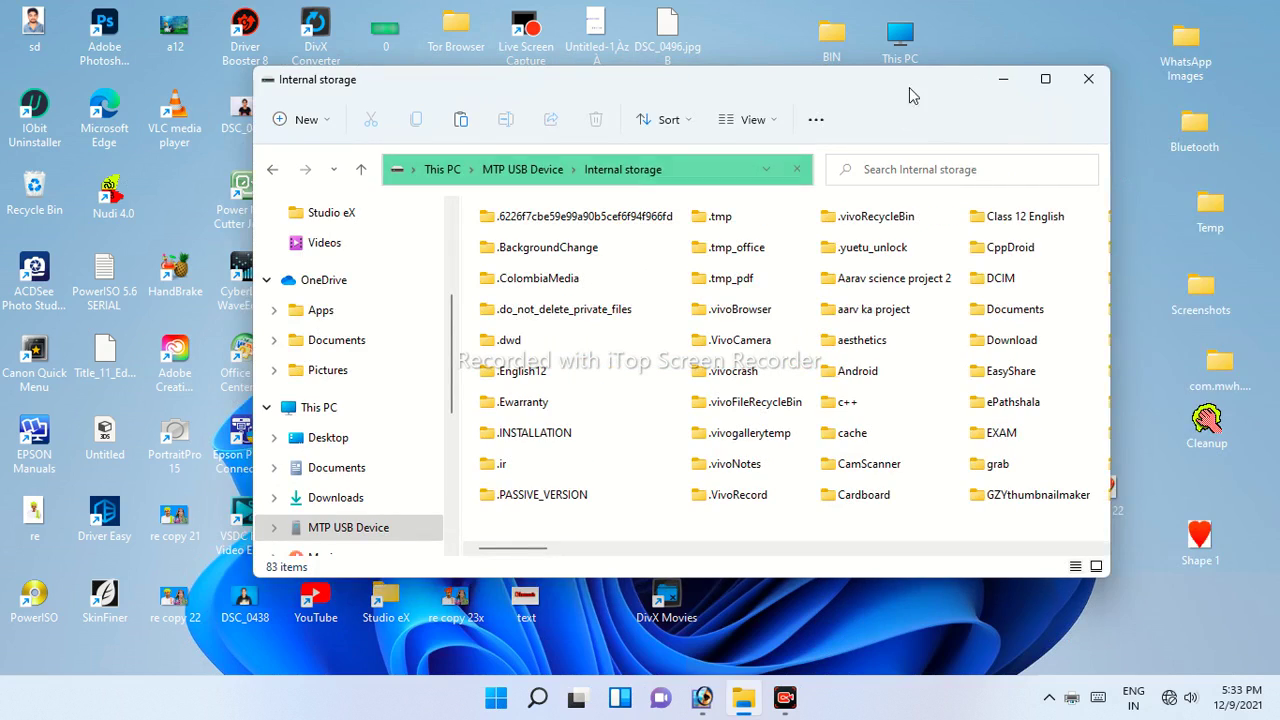
# Open the DCIM folder and paste the cut DSC_0910 copy into it.
pyautogui.click(1000, 283)
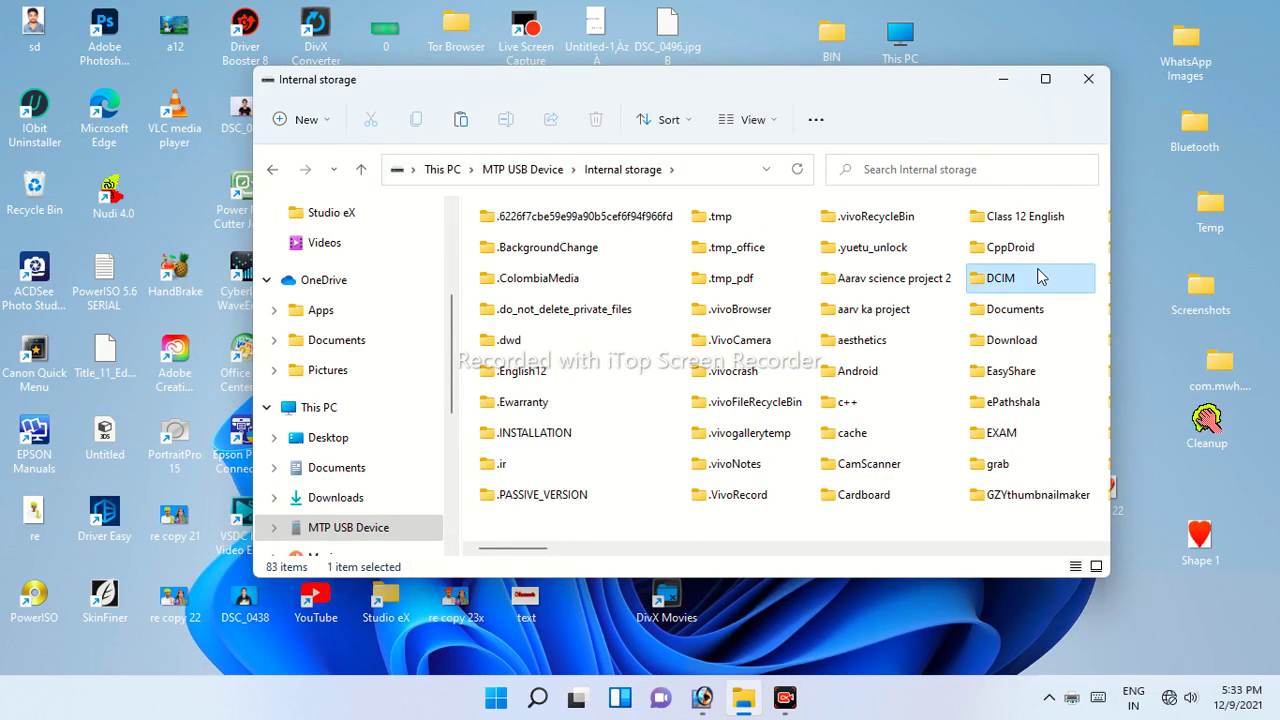
pyautogui.doubleClick(1038, 275)
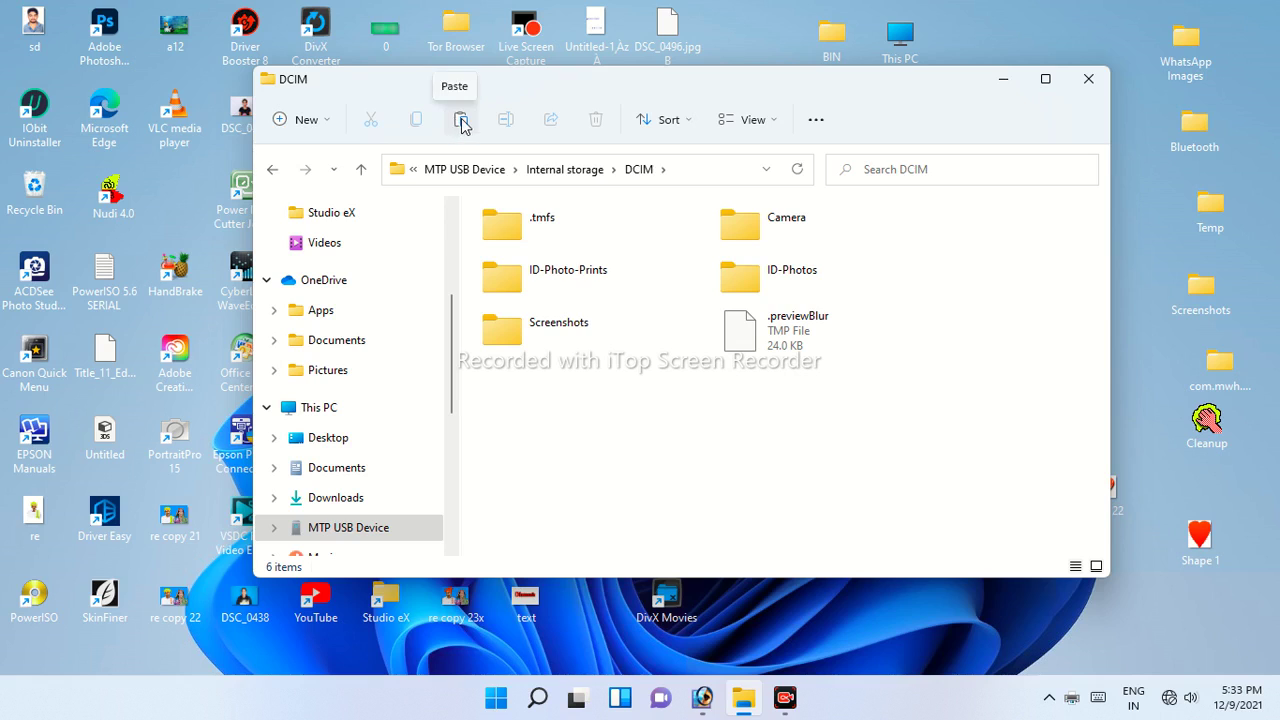
pyautogui.hotkey('ctrl', 'v')
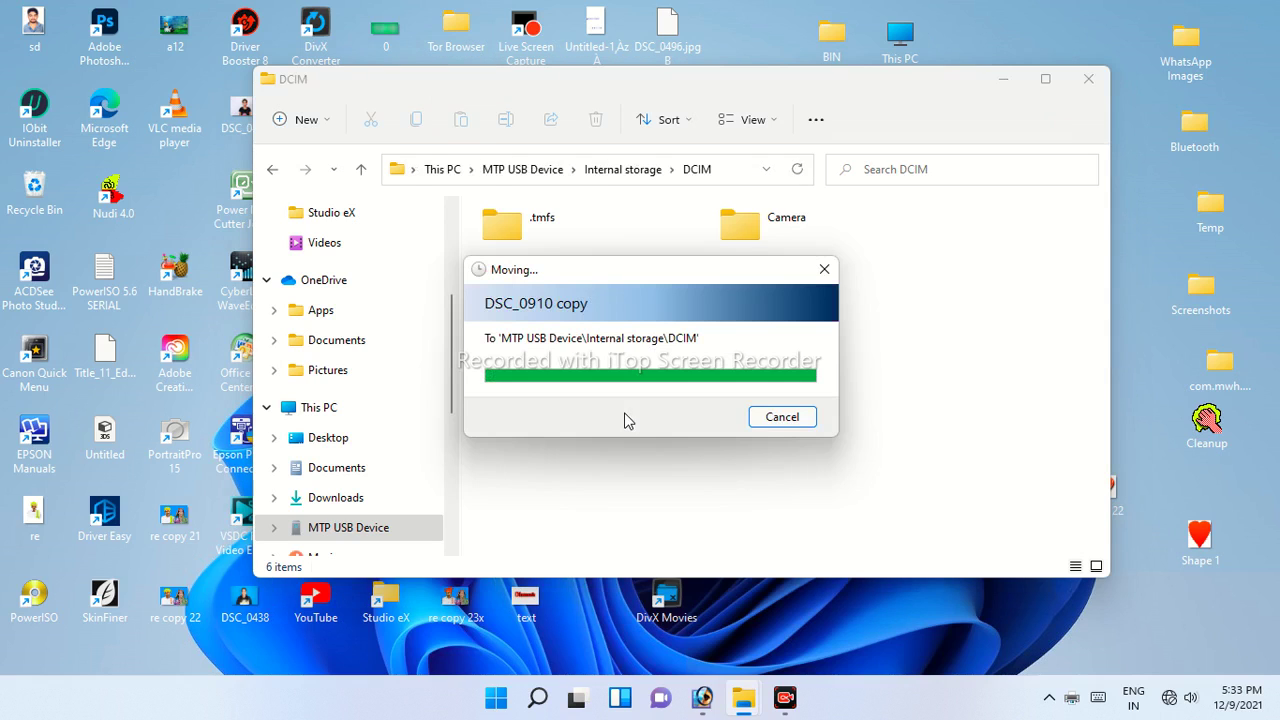